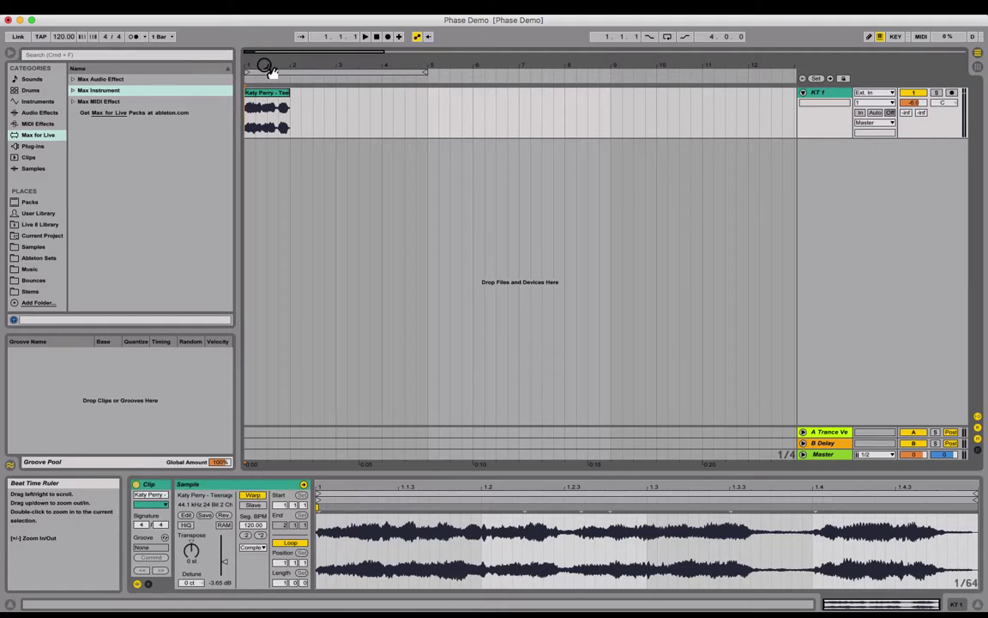
Step: Play the acapella clip on track KT 1 from the start of the arrangement
drag(268, 69, 283, 68)
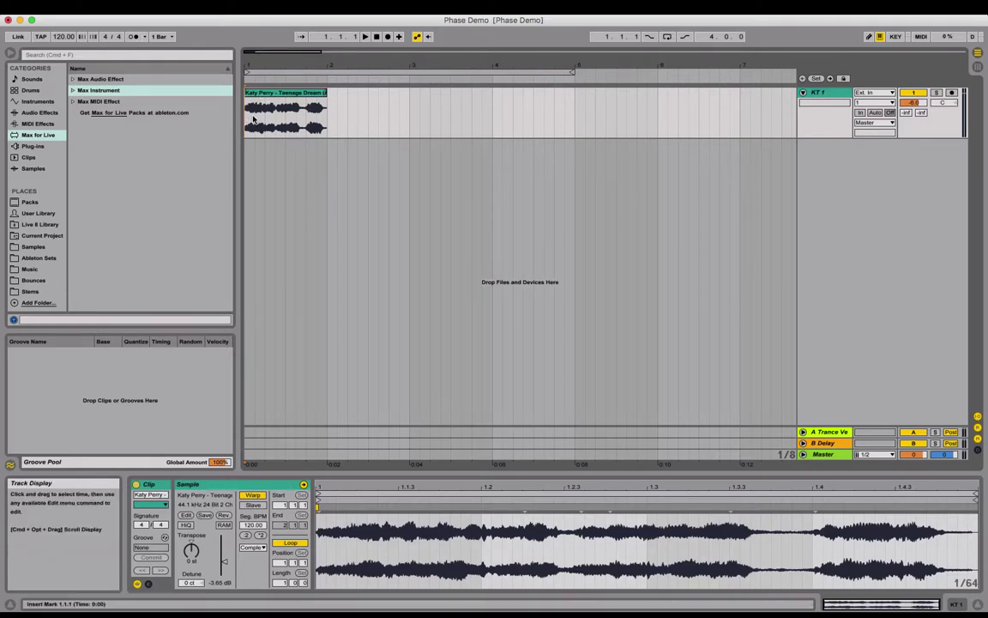
key(space)
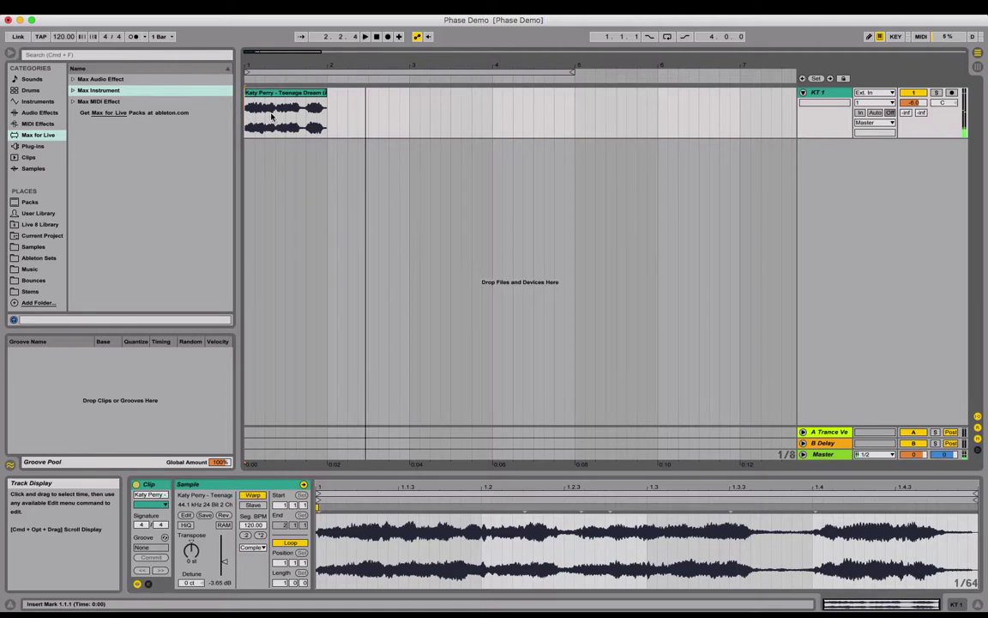
click(277, 93)
key(space)
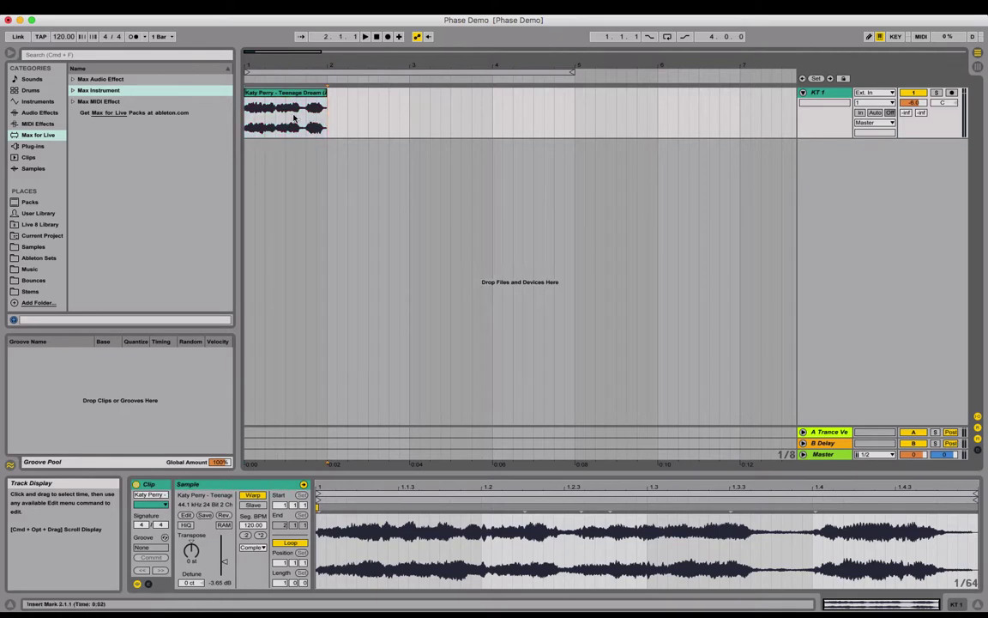
Step: Duplicate the KT 1 track together with its one-bar acapella clip
click(247, 116)
click(284, 94)
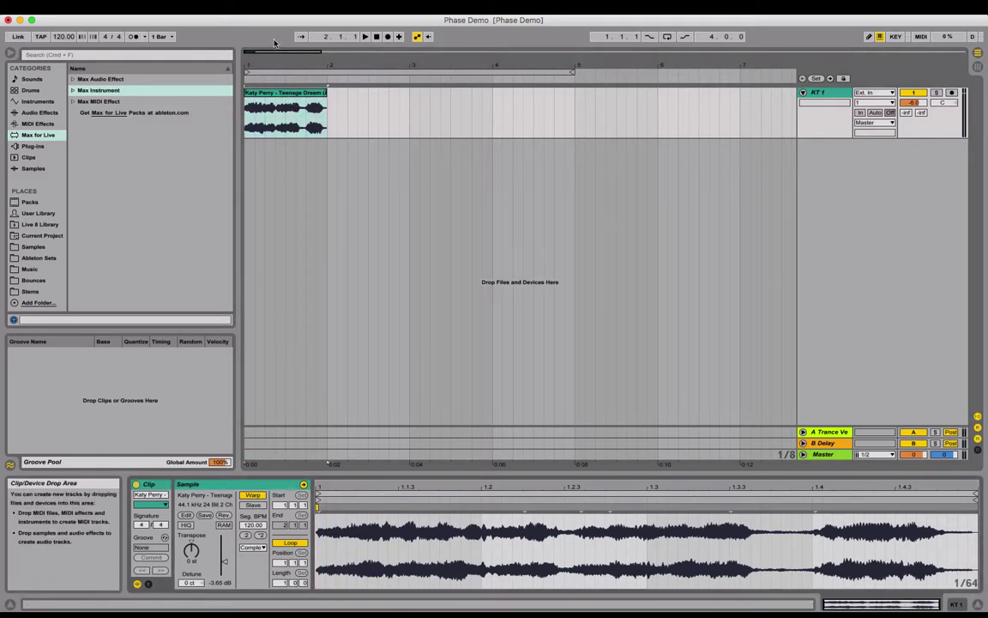
drag(260, 66, 281, 151)
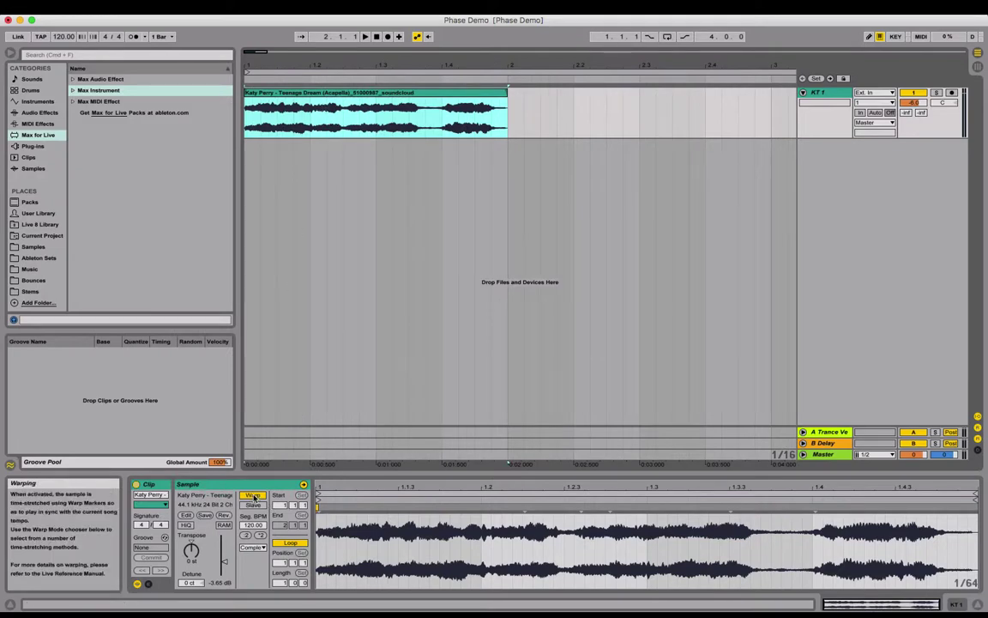
click(815, 128)
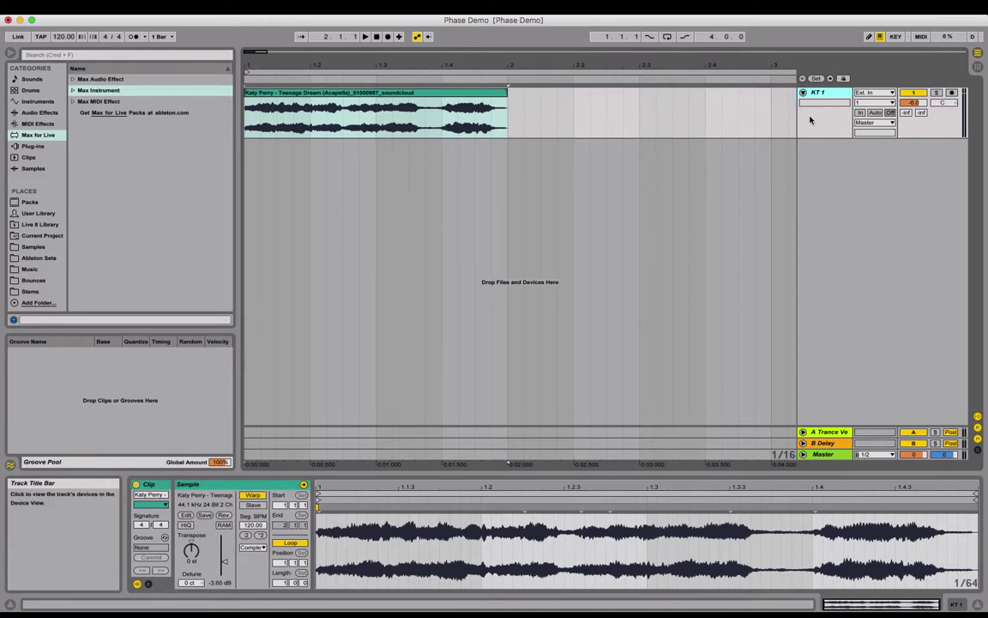
key(super+d)
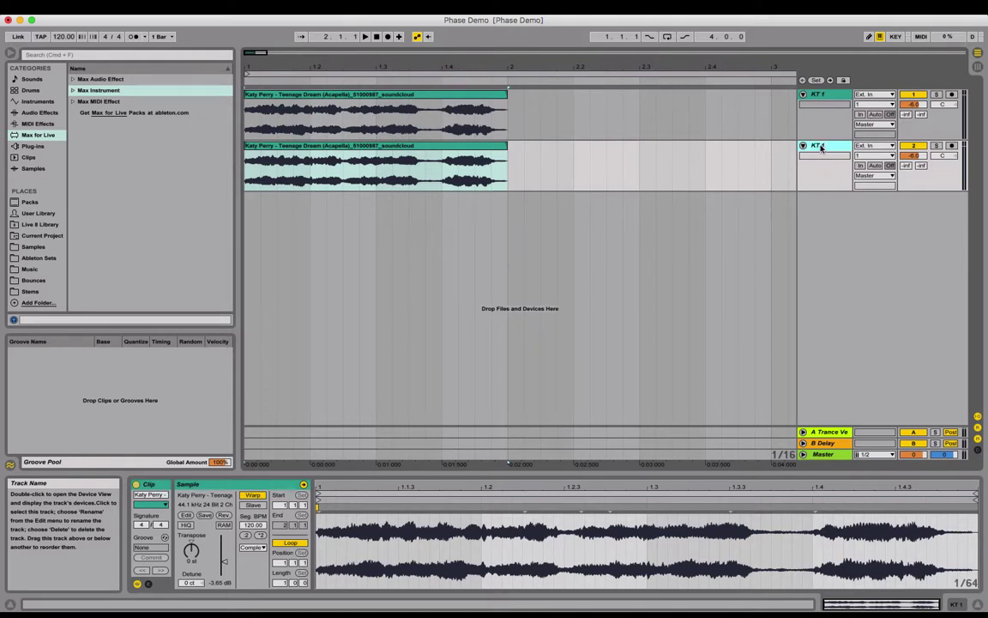
Step: Play the KT 1 and KT 2 clips together from the start of the arrangement
click(368, 163)
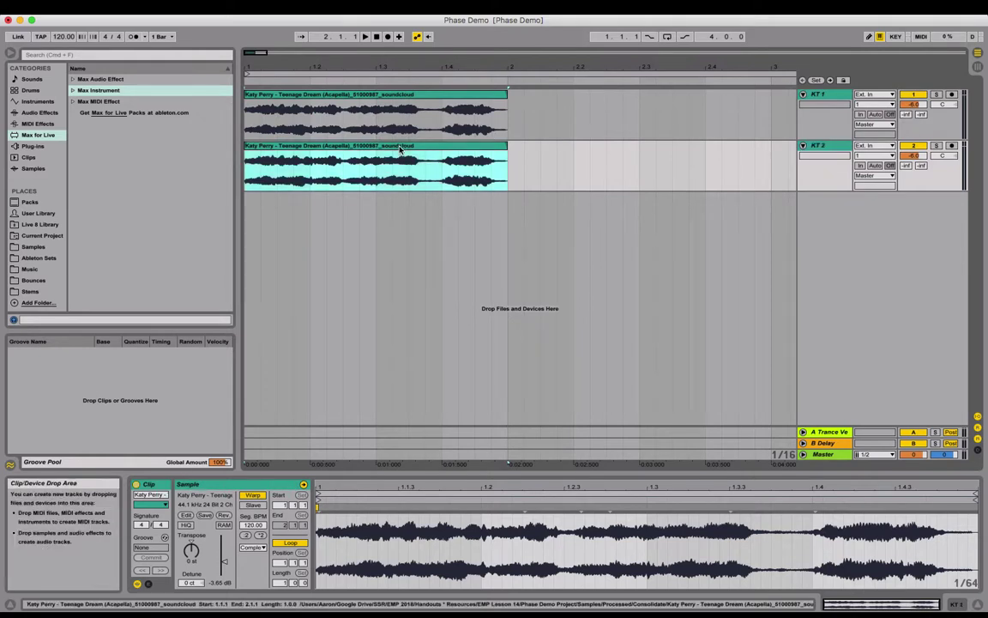
click(440, 101)
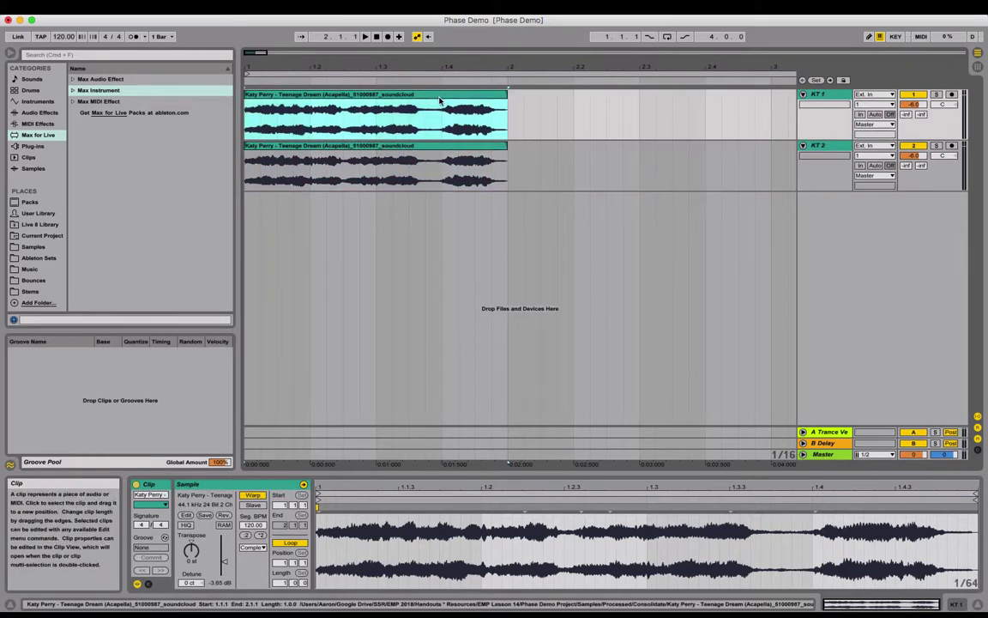
click(262, 129)
key(space)
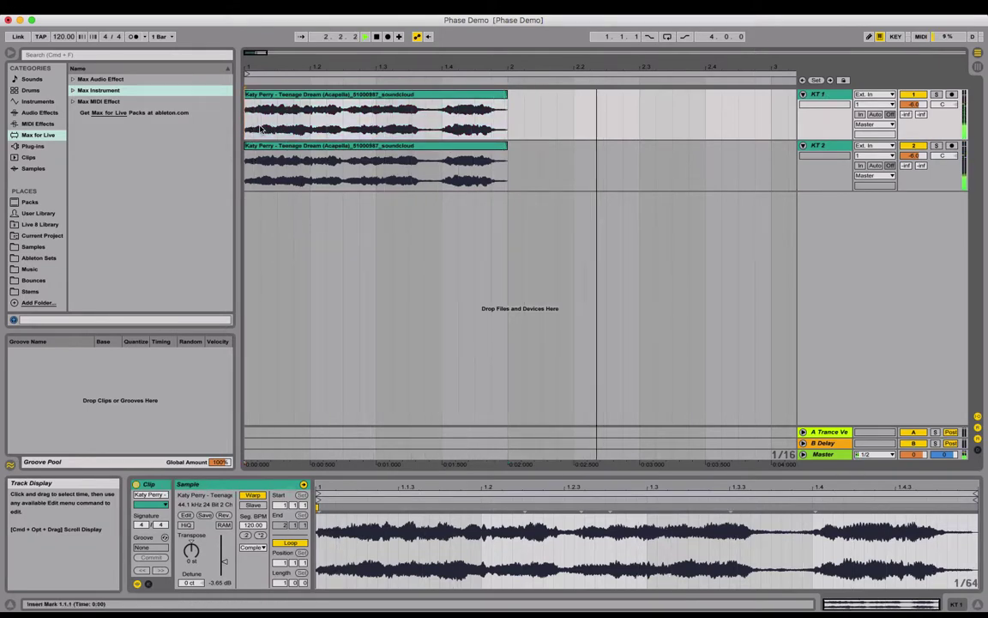
key(space)
Step: Turn off warping for the acapella clip on track KT 2
click(350, 147)
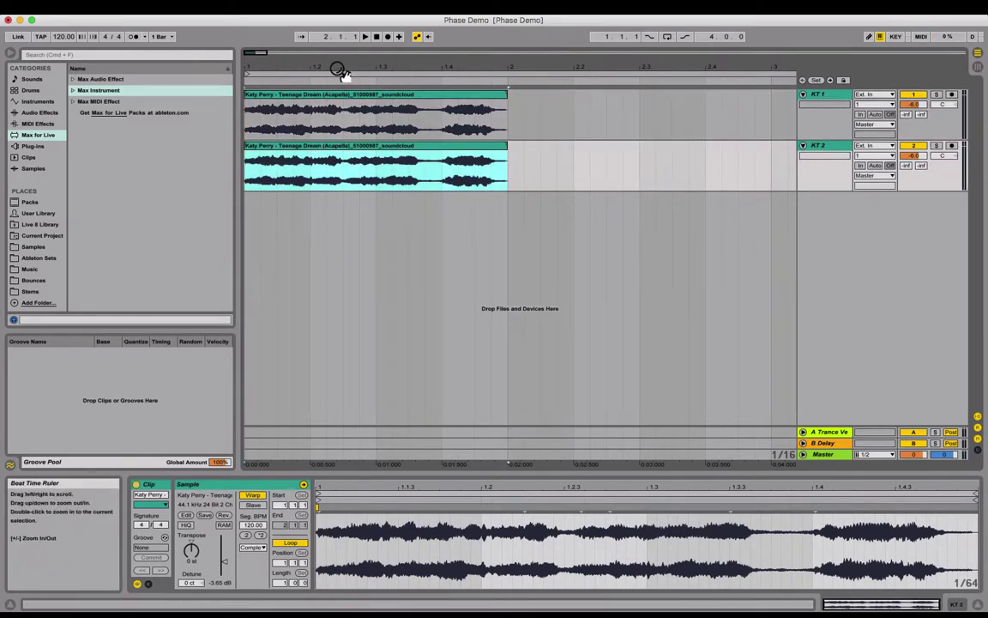
drag(339, 69, 257, 64)
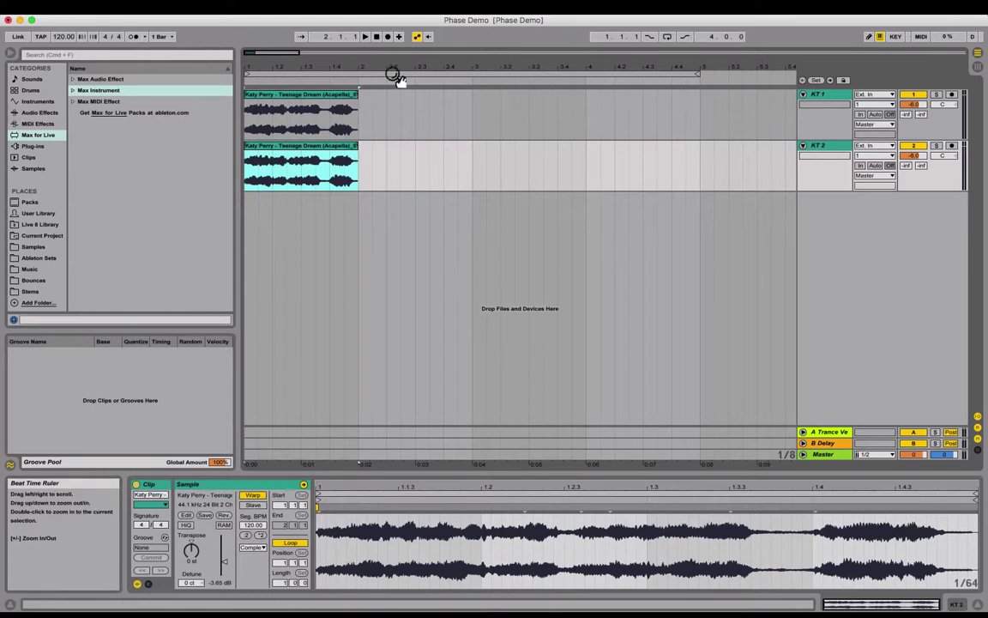
drag(332, 69, 505, 88)
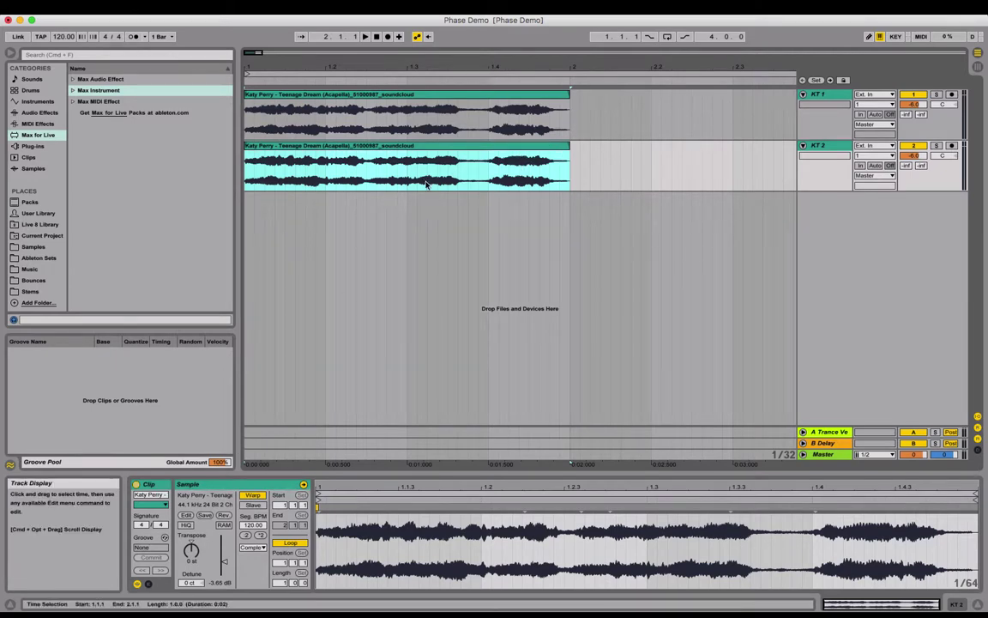
click(436, 149)
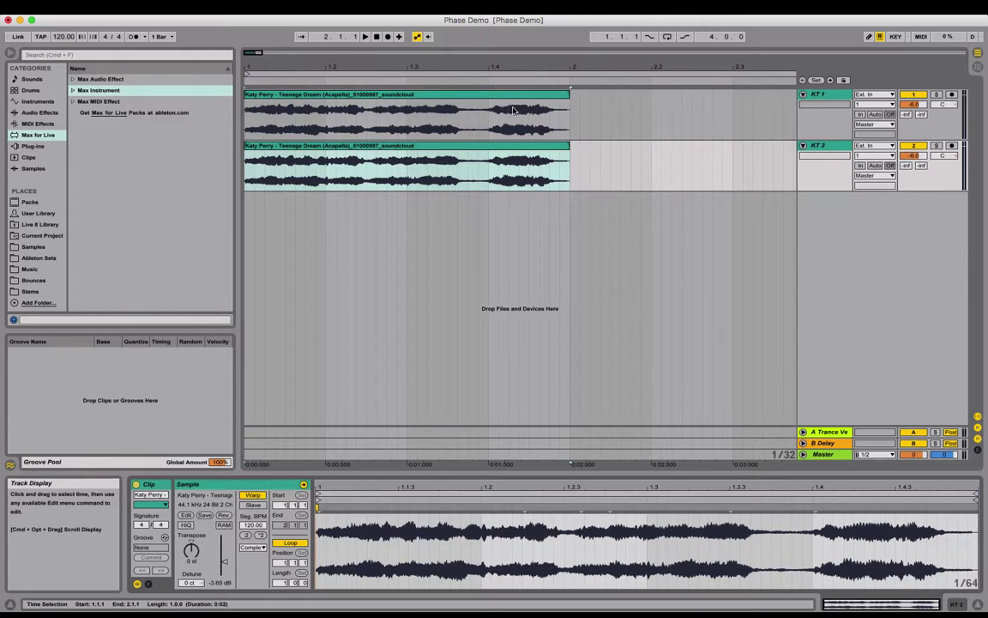
drag(529, 69, 342, 67)
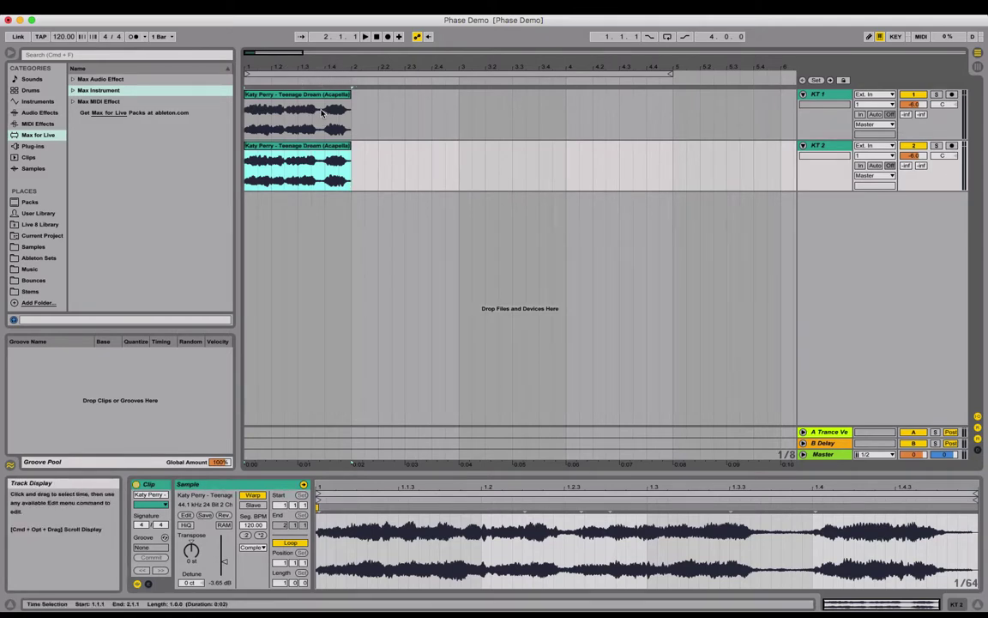
click(274, 129)
click(306, 147)
click(253, 495)
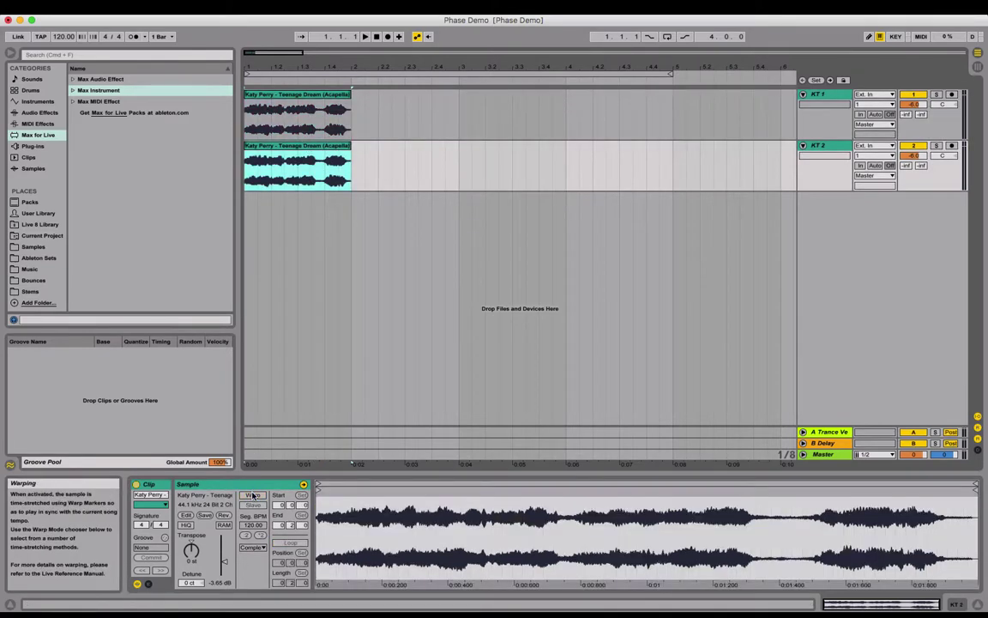
Step: Detune the unwarped clip on track KT 2 by -10 cents
click(193, 585)
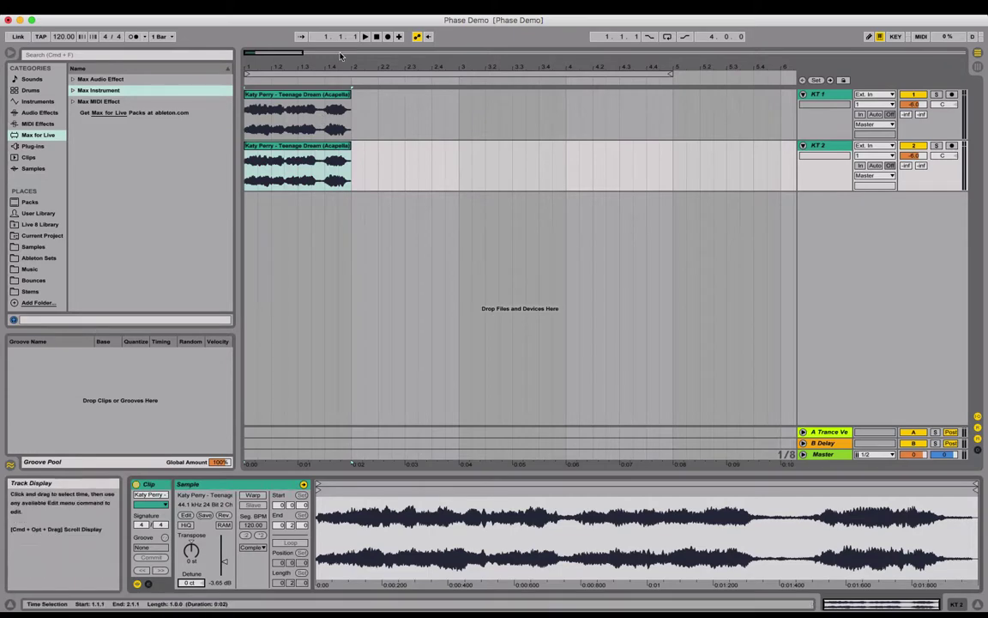
drag(348, 68, 348, 225)
click(598, 123)
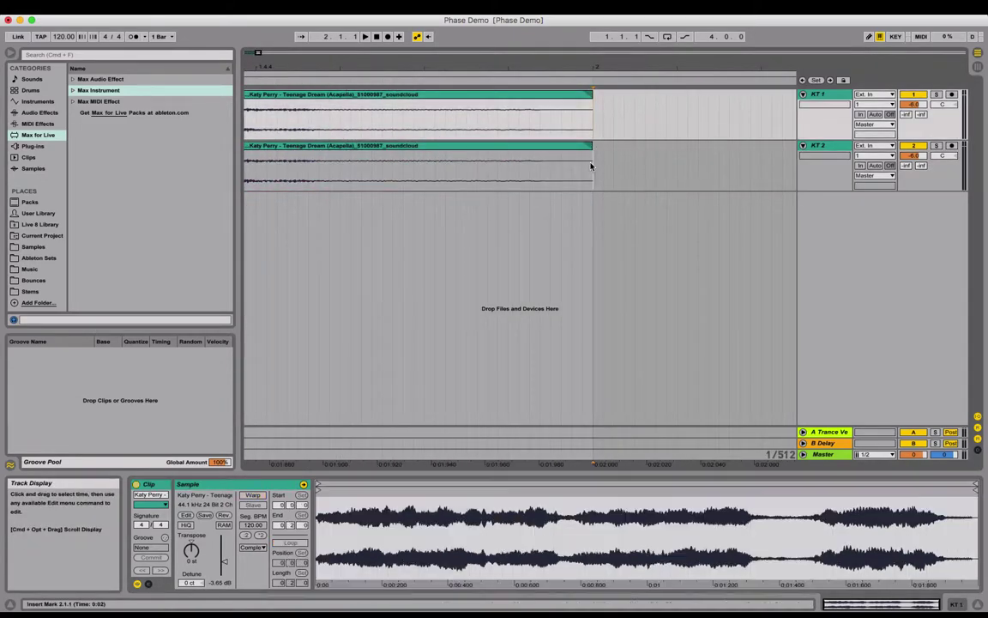
click(576, 145)
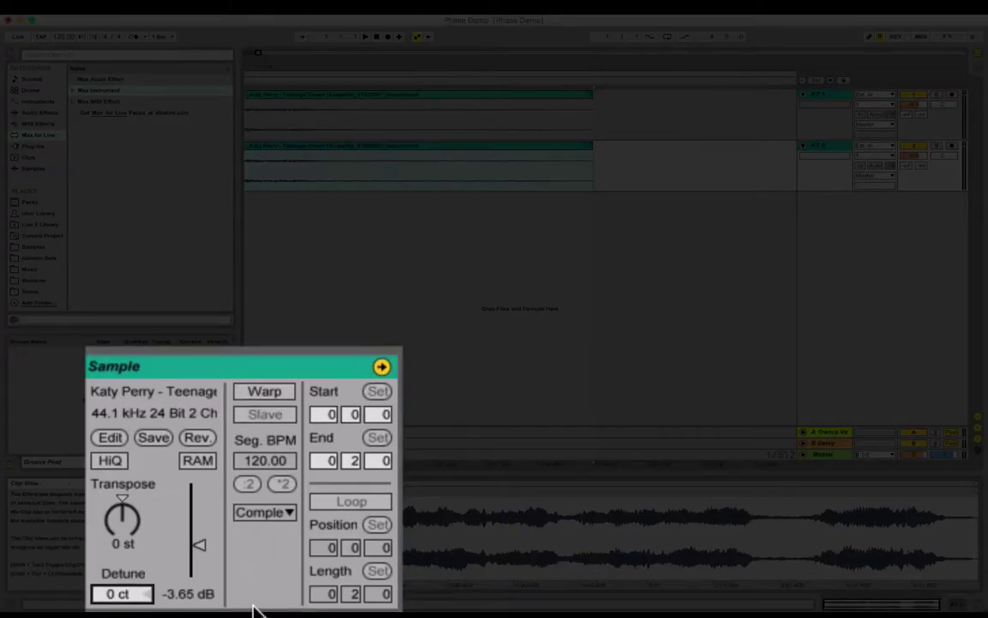
text(-10)
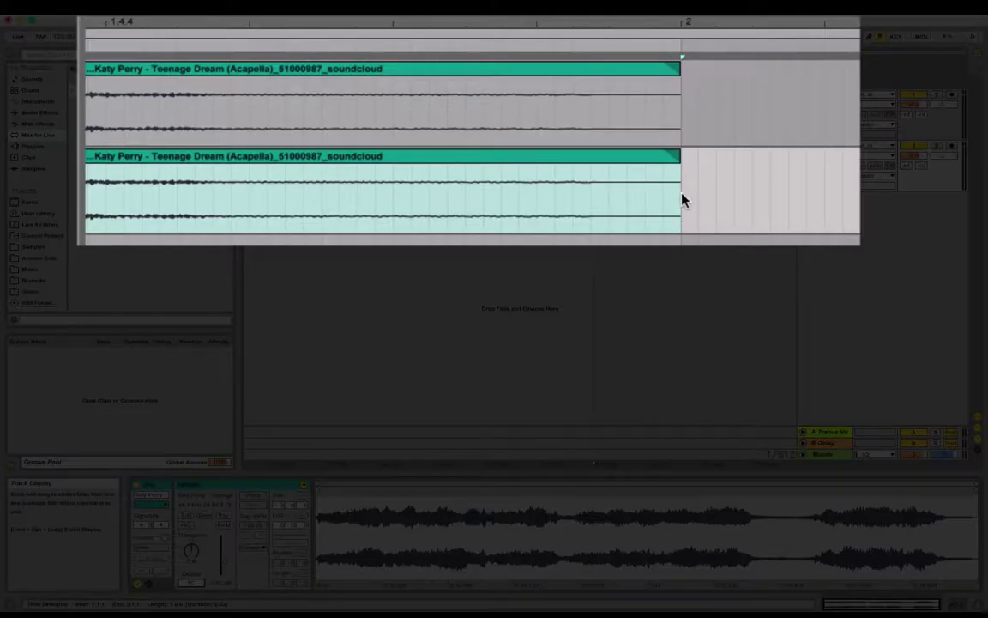
Step: Compare the end of the detuned KT 2 clip with the end of the KT 1 clip near bar 2
drag(683, 200, 722, 177)
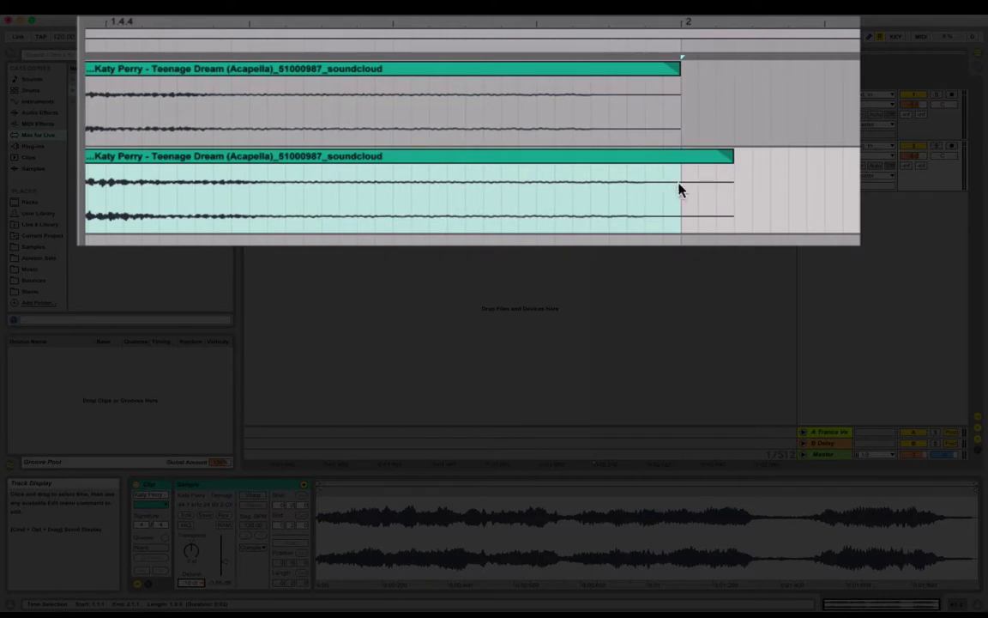
click(685, 189)
click(716, 193)
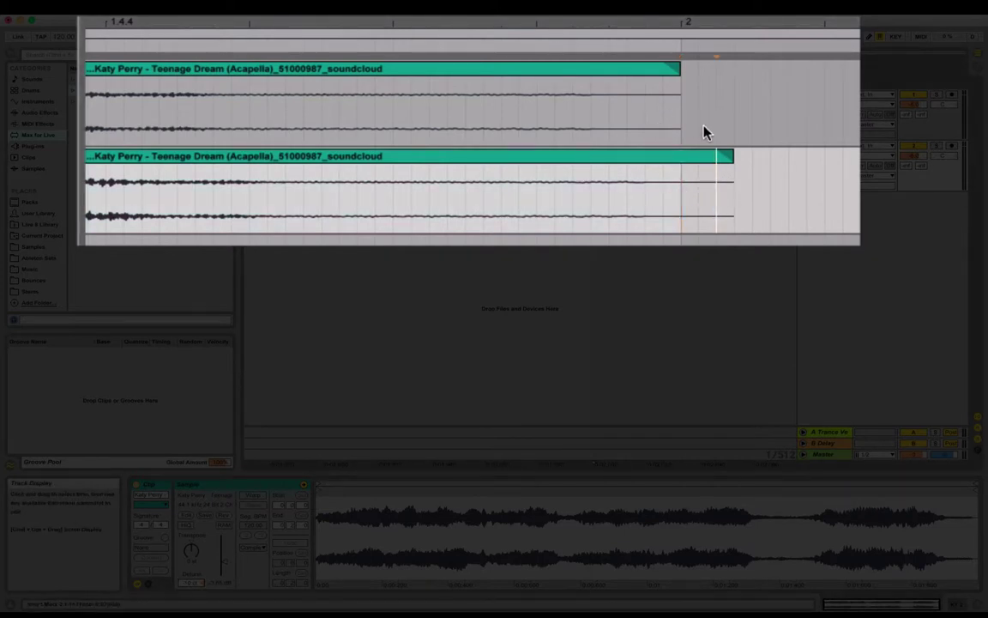
drag(620, 28, 620, 99)
mouse_move(343, 24)
mouse_down()
mouse_move(647, 24)
mouse_move(823, 17)
mouse_move(823, 6)
mouse_up()
mouse_move(580, 29)
mouse_down()
mouse_move(580, 6)
mouse_move(619, 3)
mouse_up()
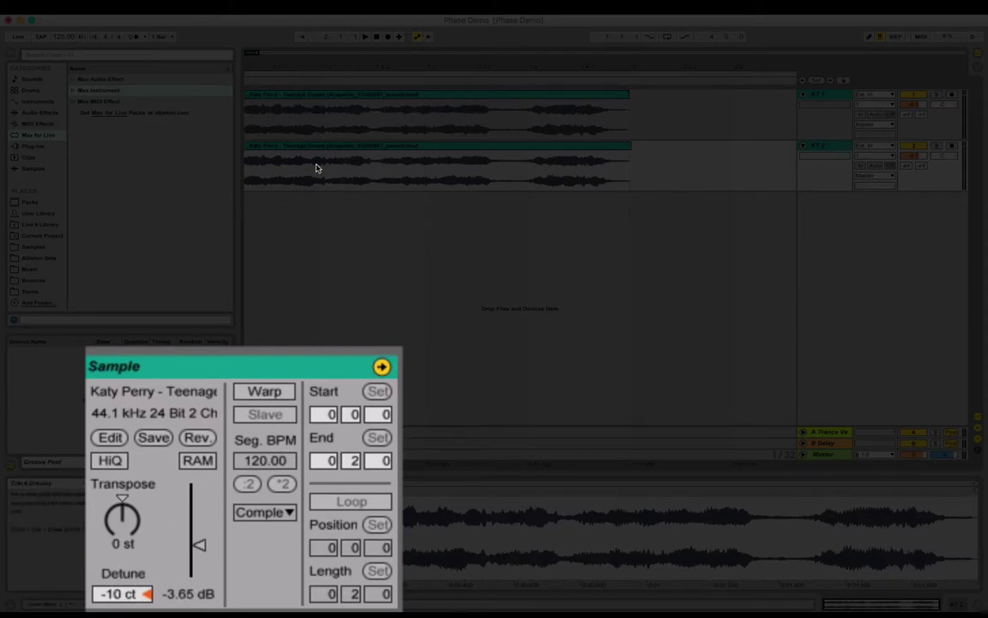
Step: Play the original clip and the detuned clip together from bar 1
click(351, 77)
drag(350, 67, 347, 48)
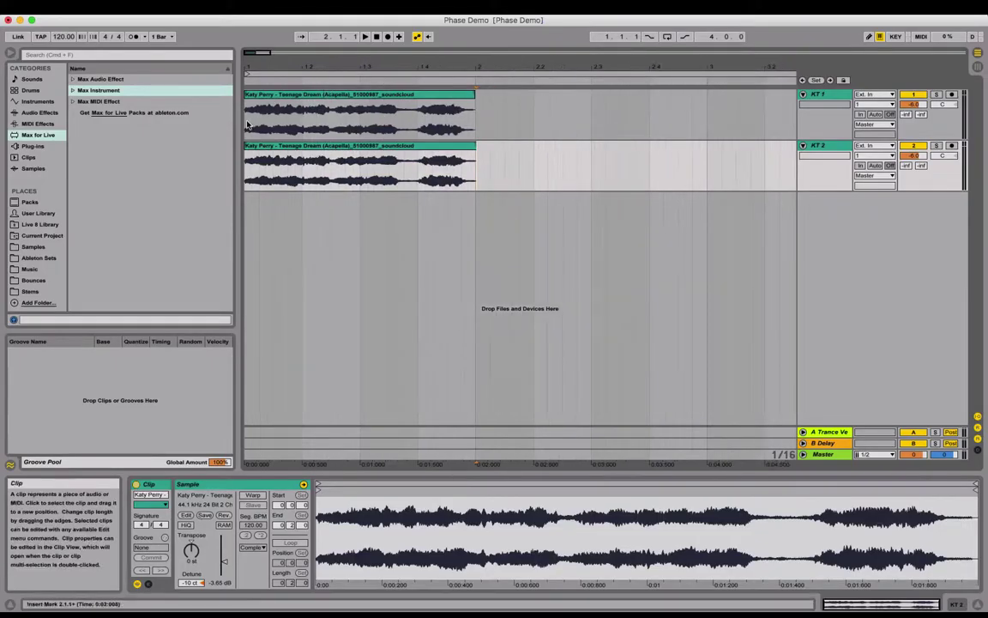
click(244, 125)
key(space)
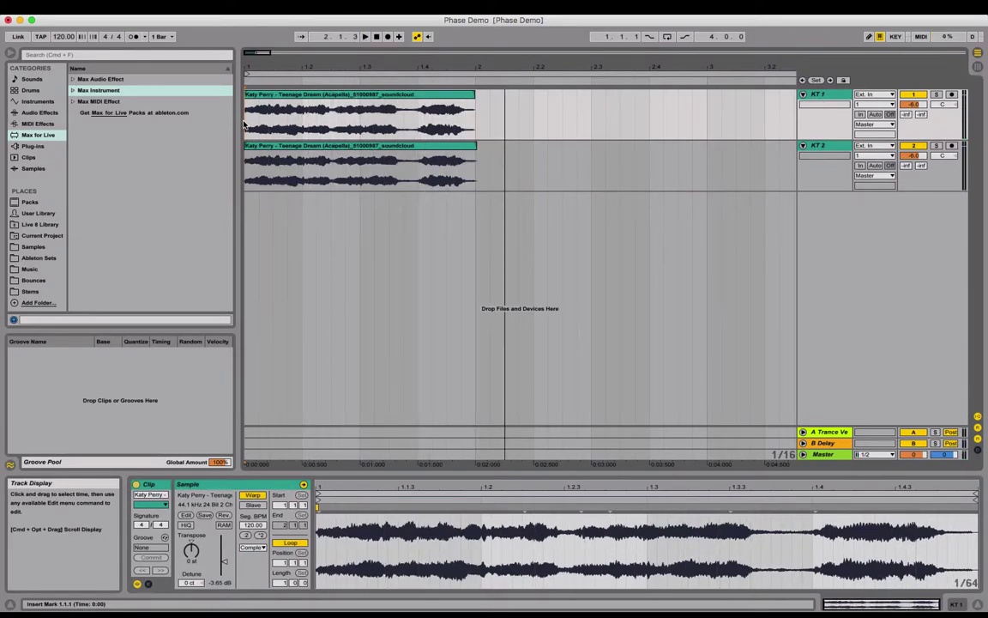
Step: Compare the warp and loop settings of the clips on KT 2 and KT 1
click(401, 160)
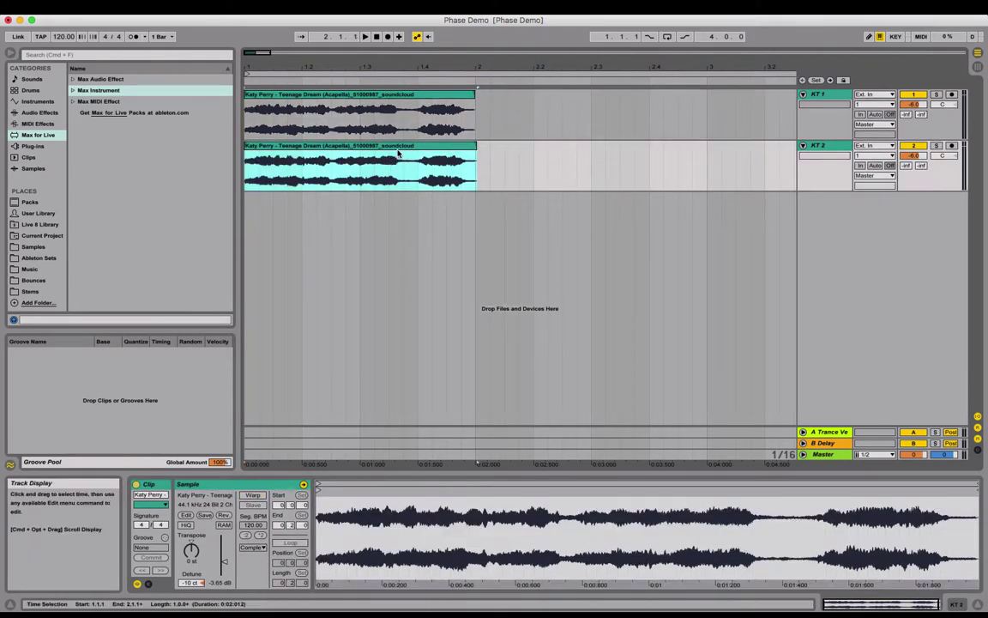
click(409, 100)
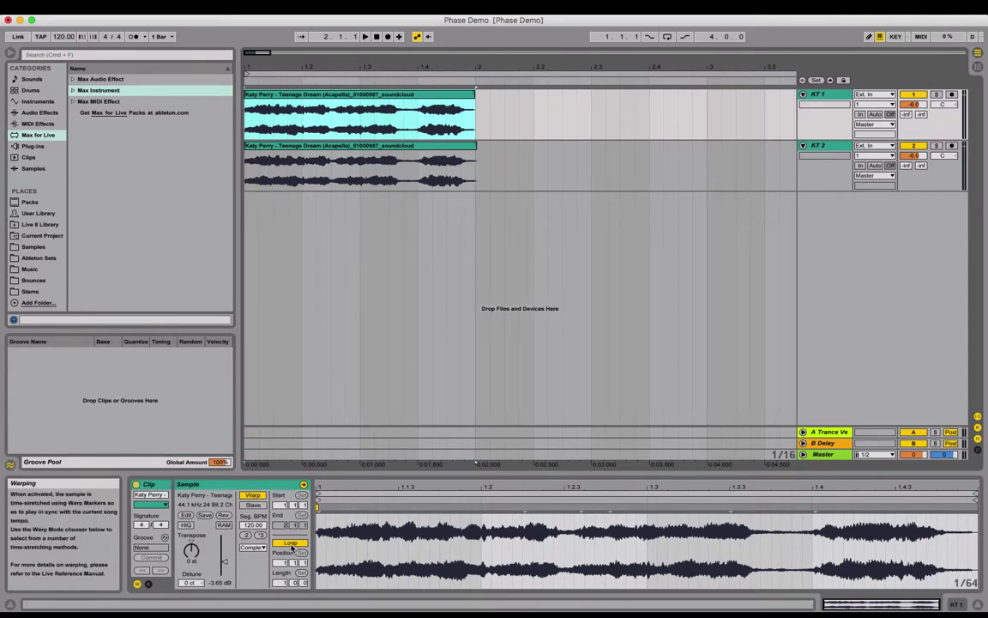
mouse_move(474, 92)
mouse_down()
mouse_move(721, 104)
mouse_move(475, 111)
mouse_up()
click(490, 94)
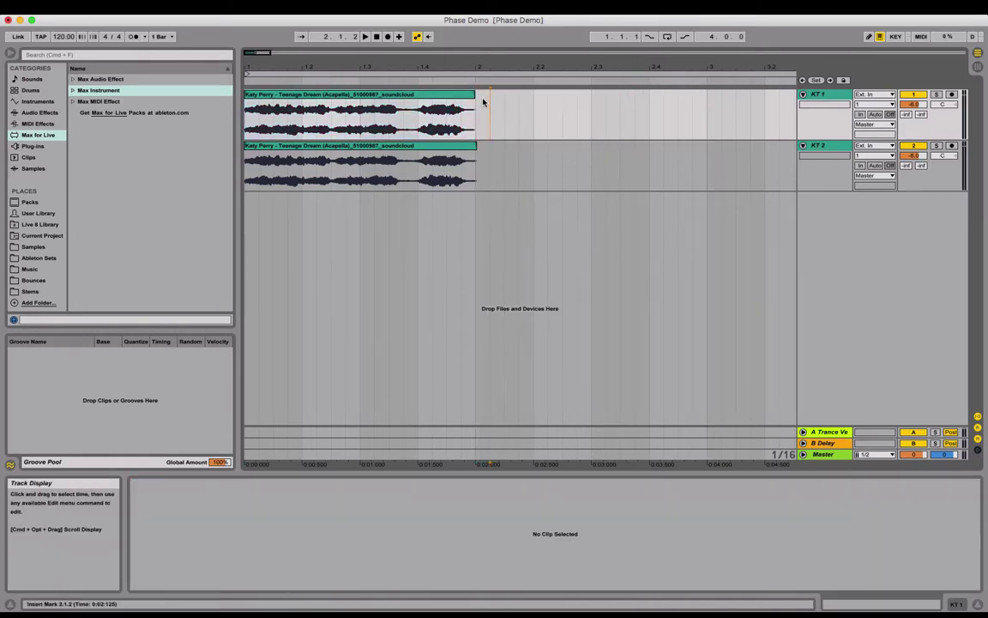
Step: Duplicate the one-bar clip on track KT 1 repeatedly until the copies fill bars 1 to 16
click(449, 100)
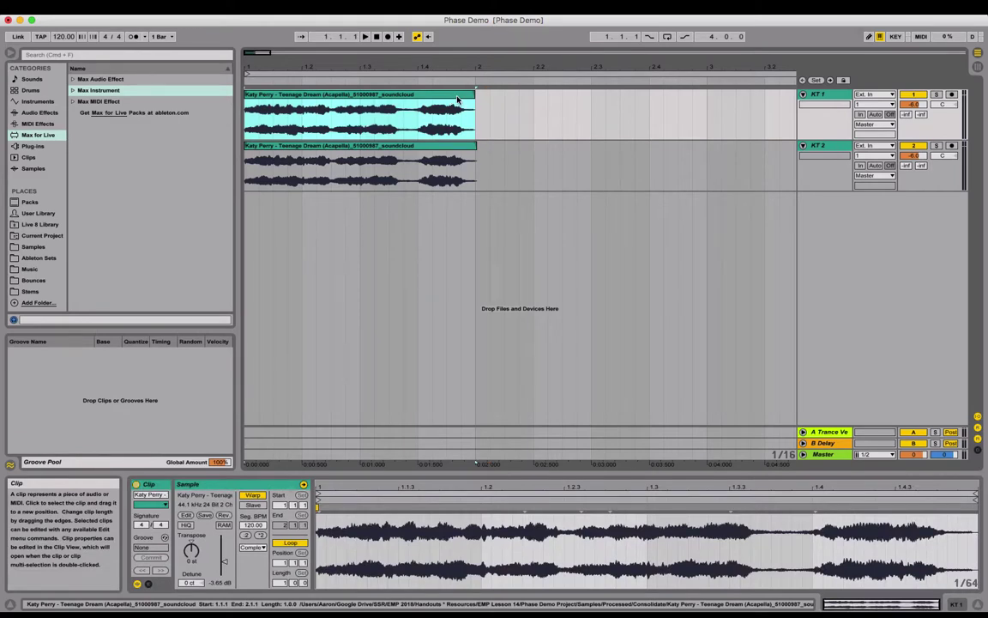
key(super+d)
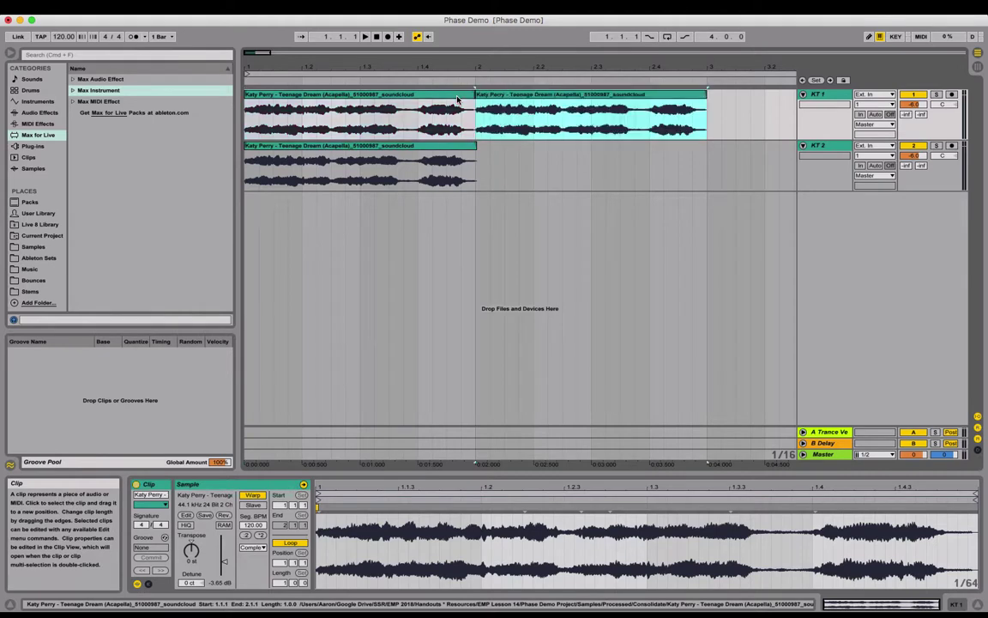
key(super+d)
key(super+d)
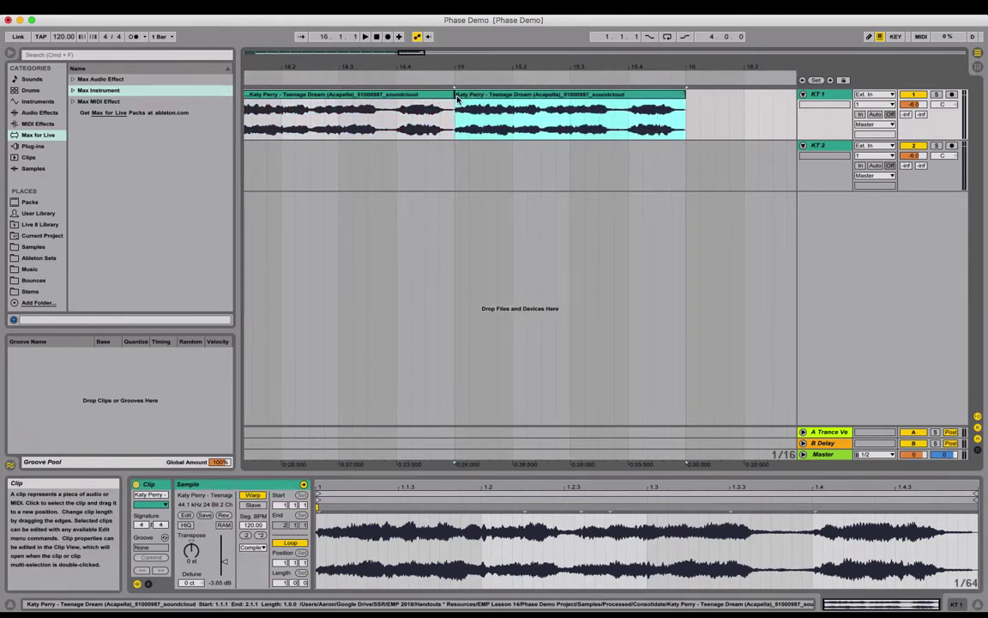
key(super+d)
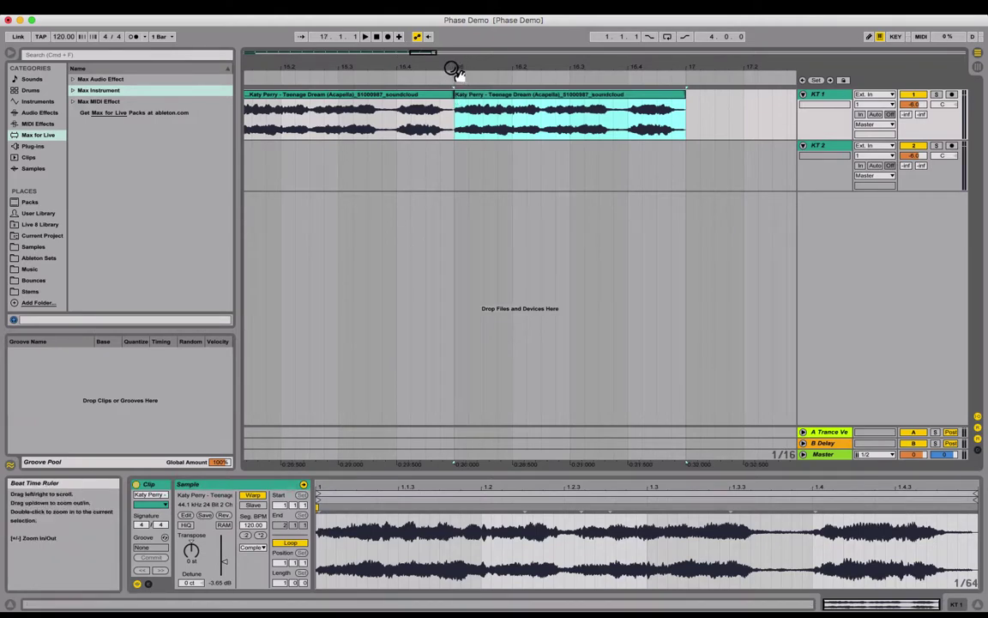
Step: Select all 16 clips on track KT 1 and duplicate the block twice, extending it to bar 49
drag(431, 71, 376, 84)
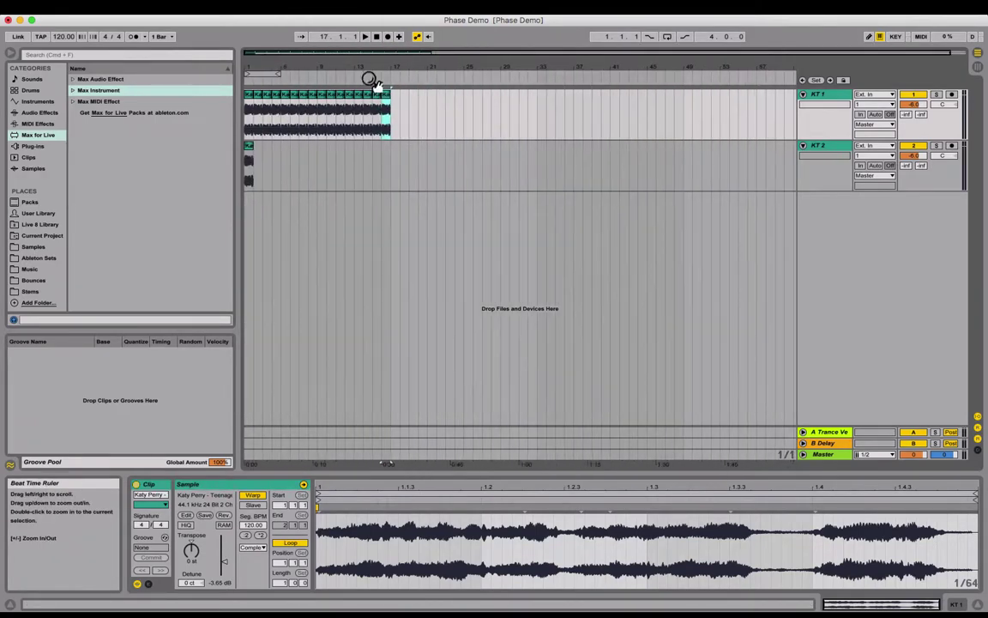
shift+click(246, 120)
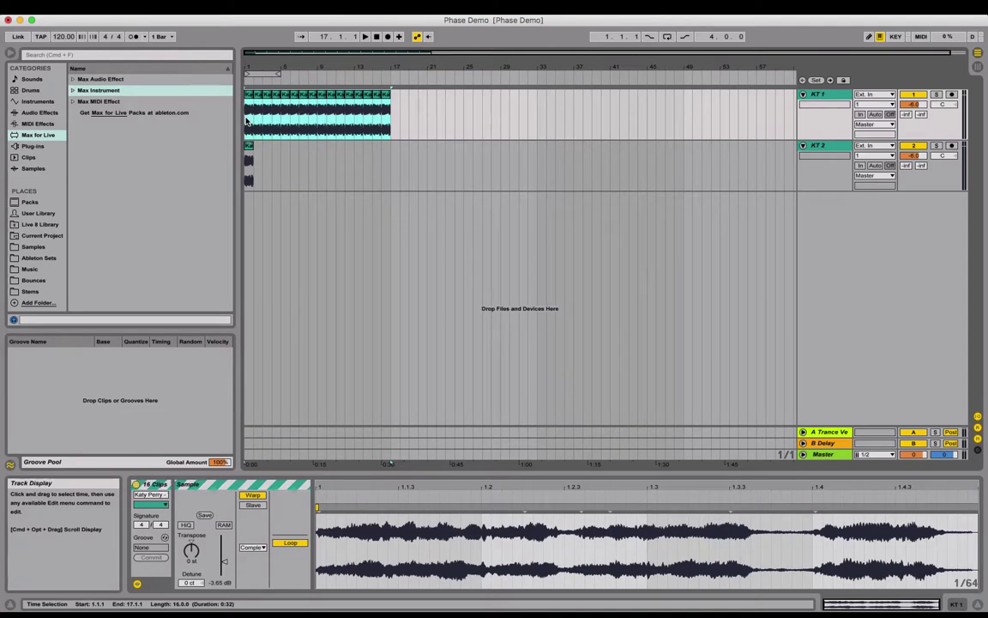
key(super+d)
key(super+d)
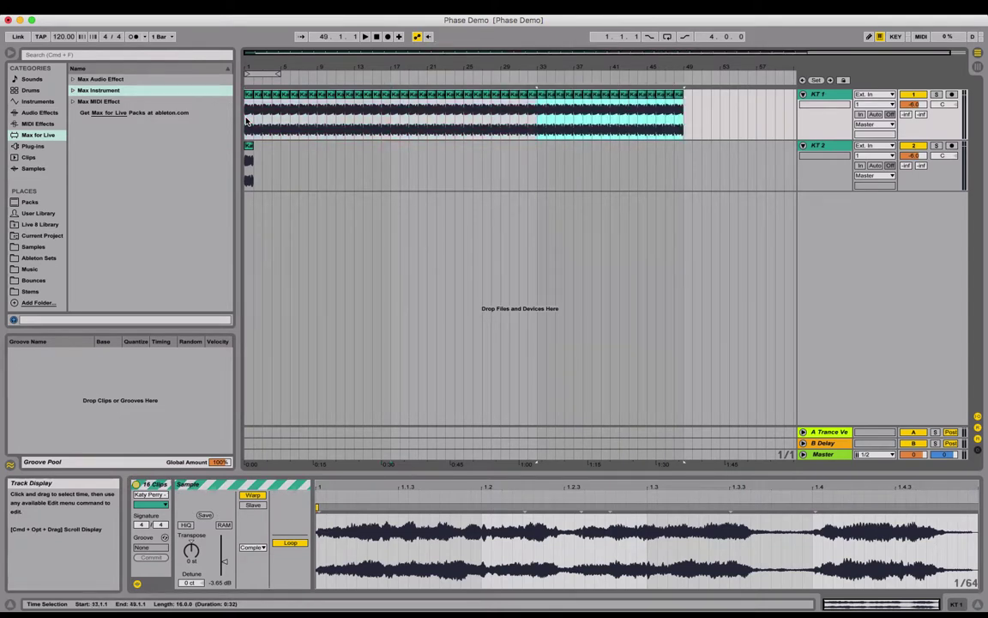
Step: Duplicate the selected 16-clip block on track KT 1, and double the resulting 64 clips to reach bar 129
key(super+d)
drag(471, 69, 518, 58)
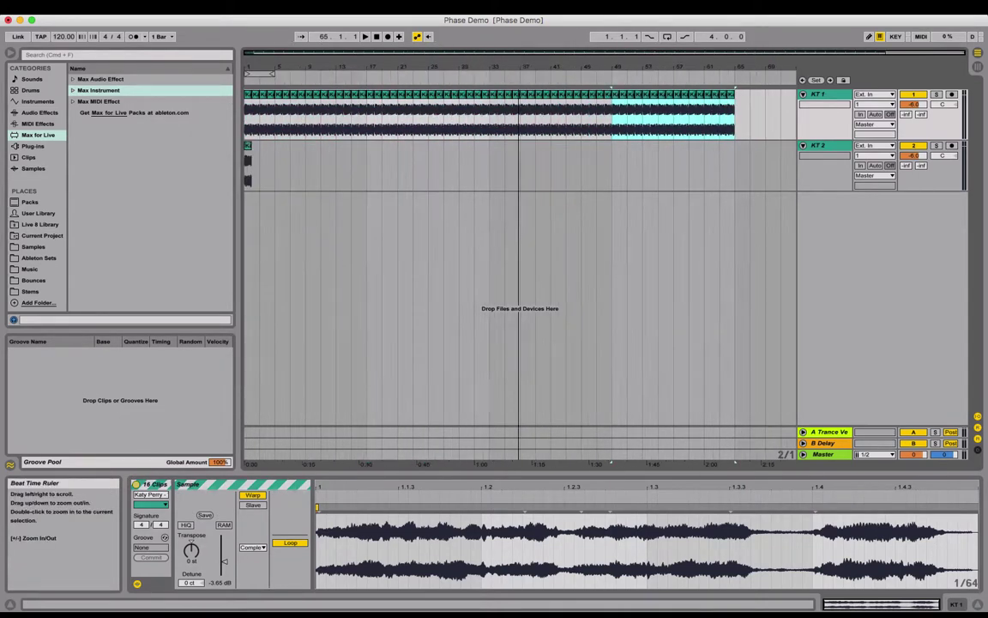
shift+click(247, 126)
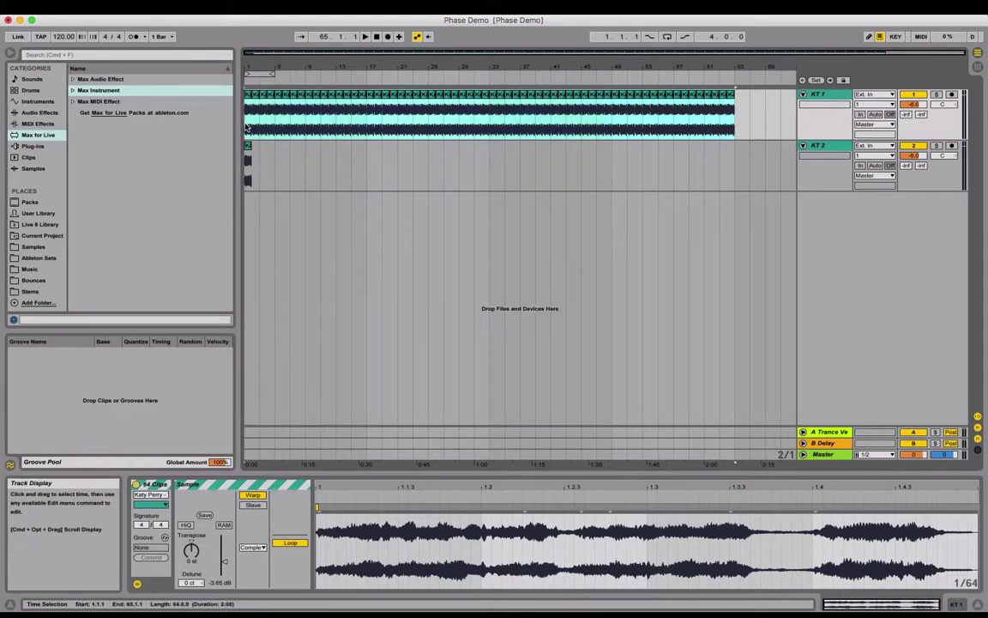
key(super+d)
drag(394, 66, 580, 59)
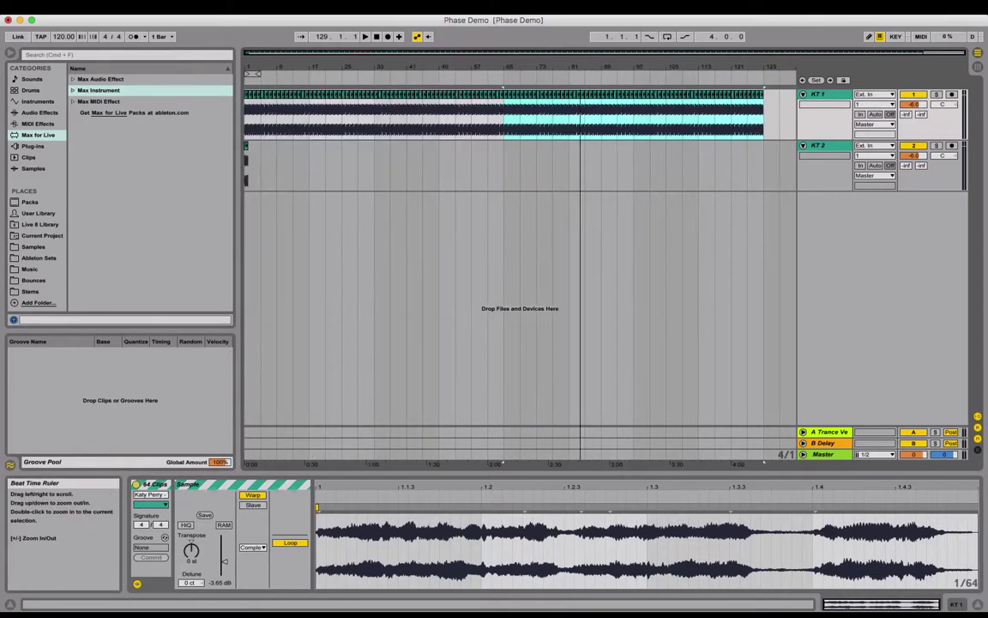
Step: Select all clips on track KT 1 and duplicate the whole block twice over, extending it to bar 257 and to bar 513
shift+click(244, 125)
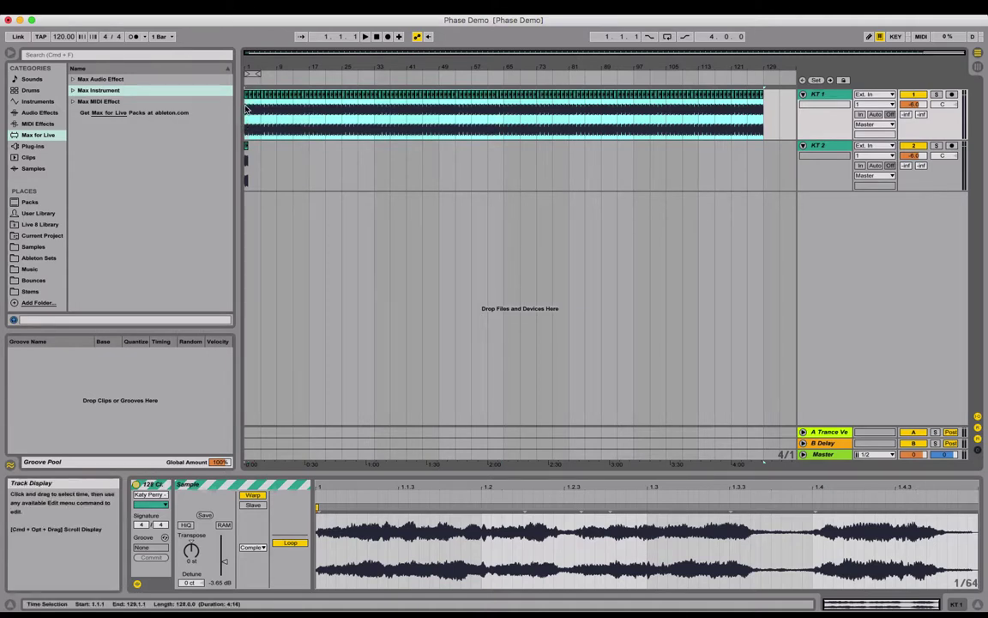
key(super+d)
drag(431, 61, 606, 55)
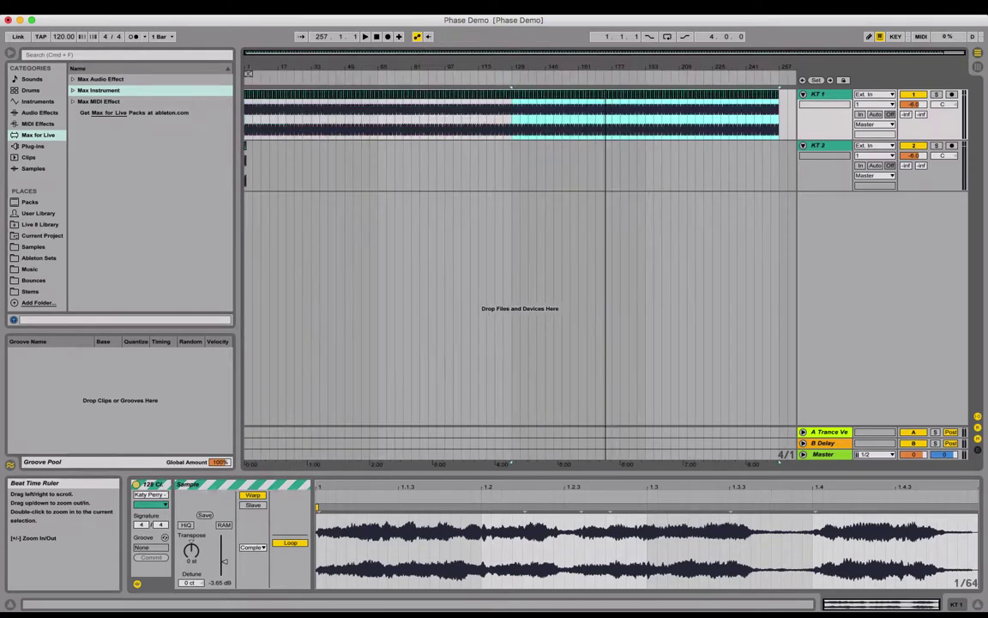
click(779, 127)
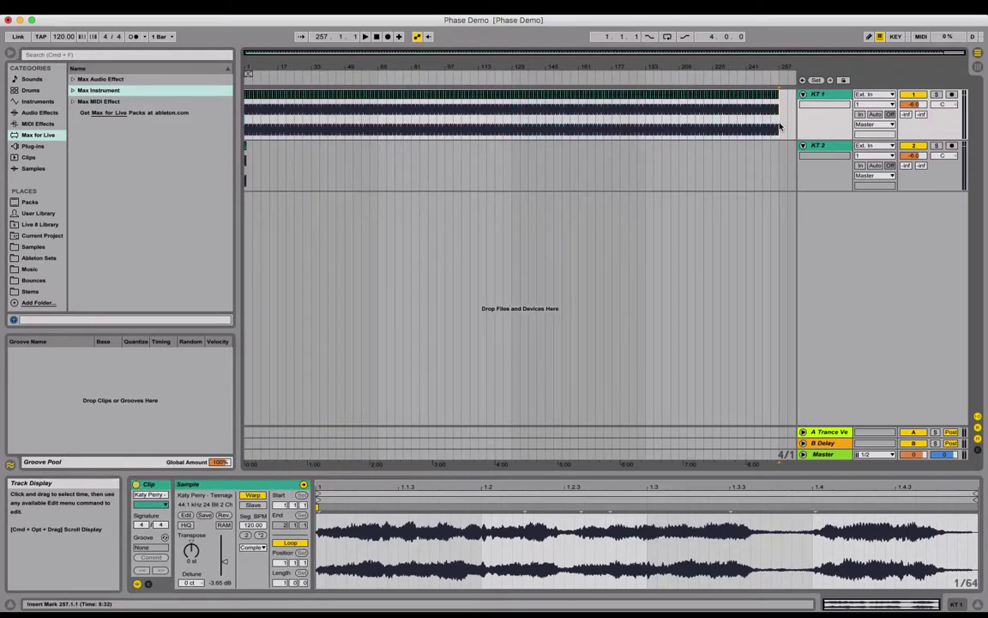
shift+click(244, 124)
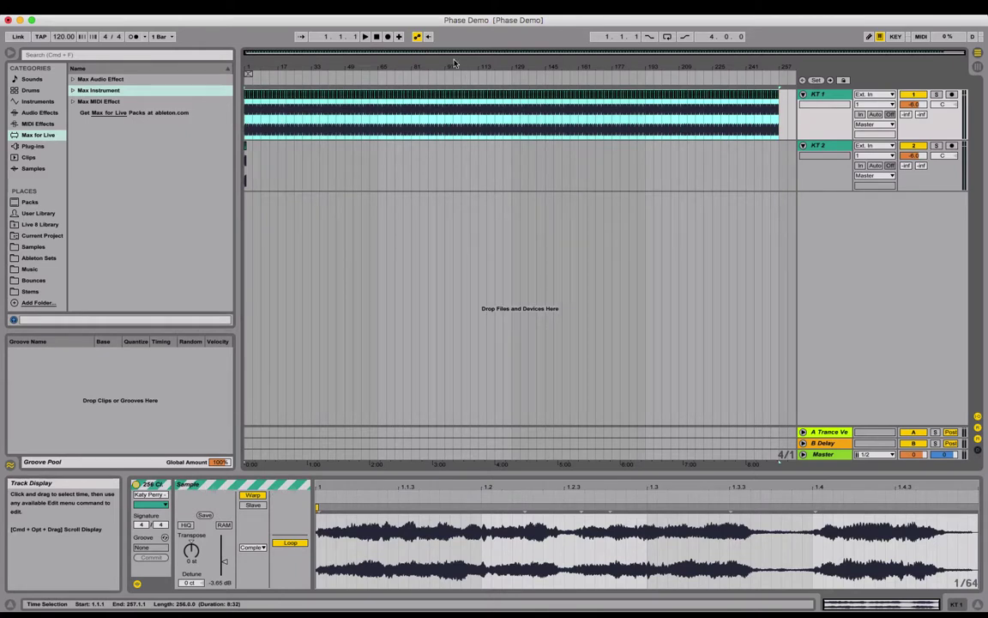
key(super+d)
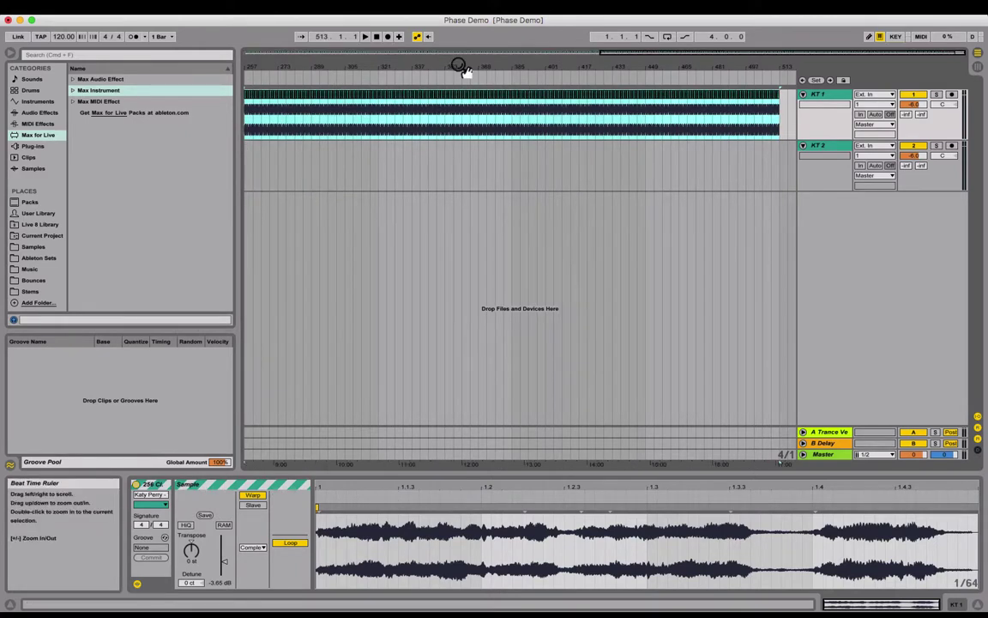
drag(461, 66, 603, 68)
Step: Select the detuned, unwarped clip on track KT 2 and duplicate it repeatedly until 45 clips run end to end up to bar 46
click(255, 124)
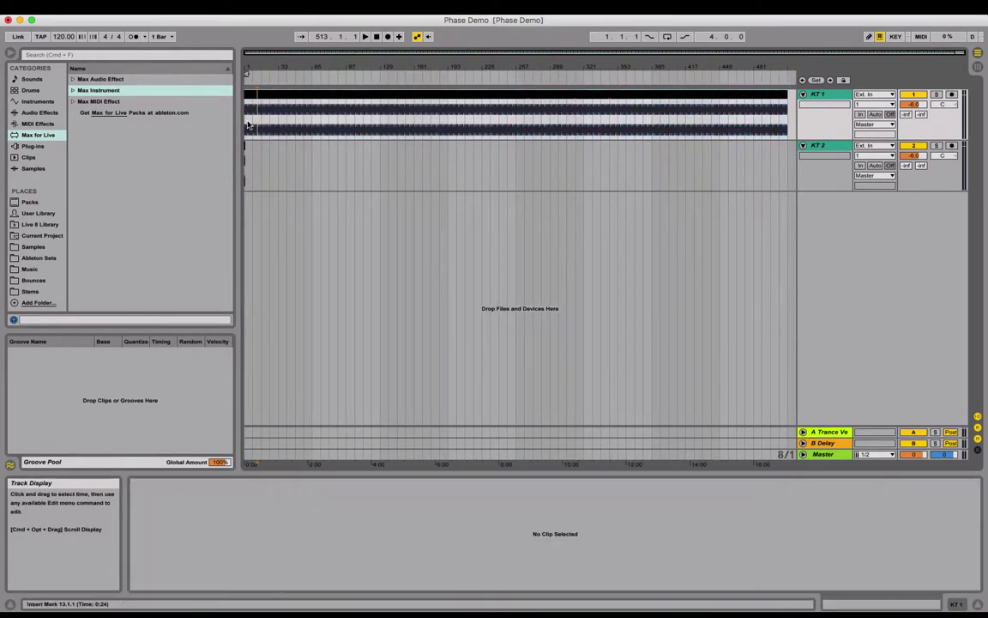
click(246, 122)
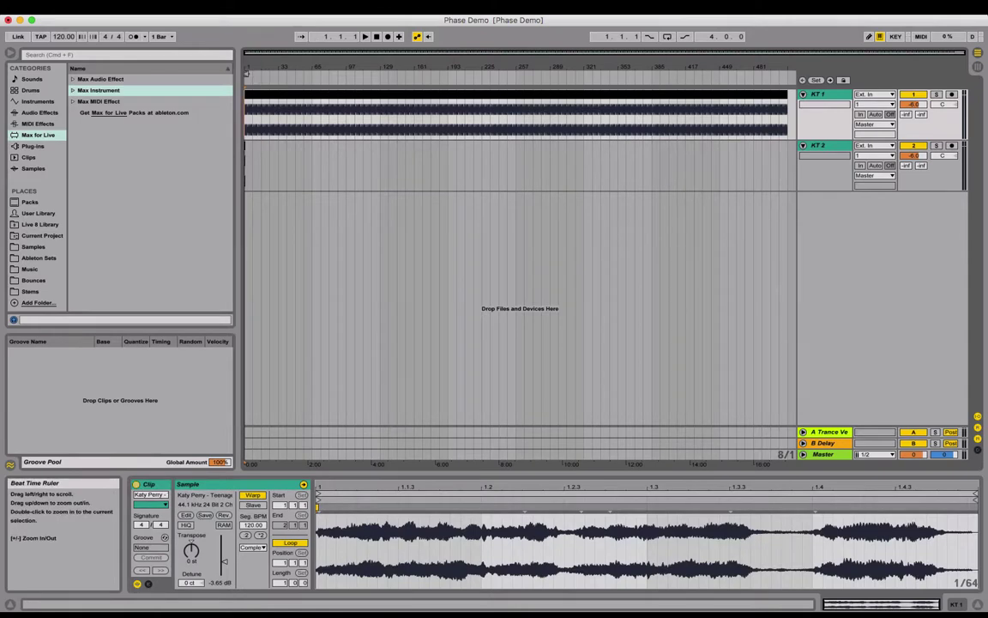
drag(246, 70, 246, 199)
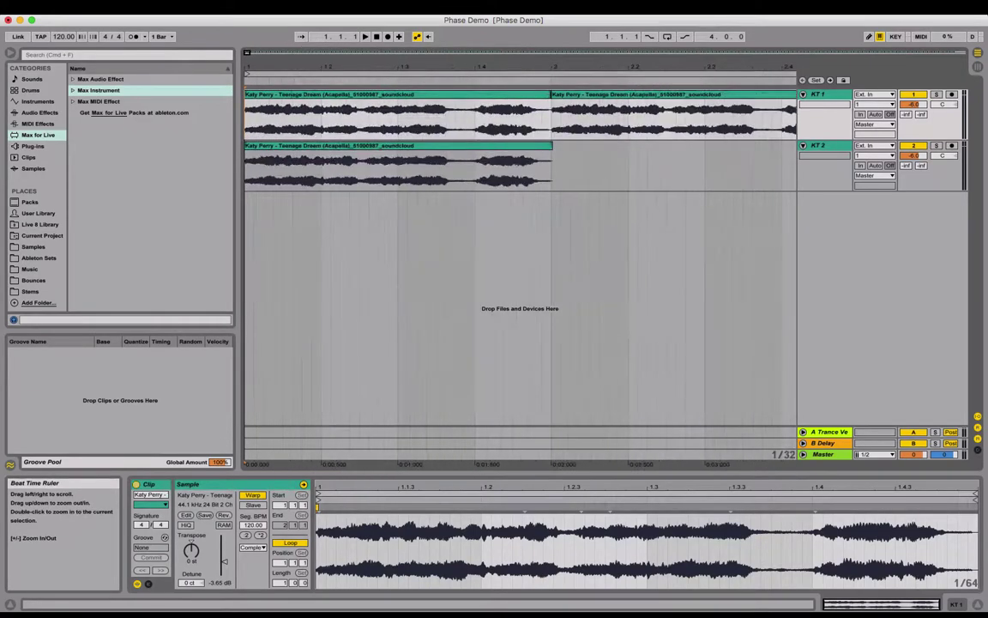
drag(474, 62, 474, 84)
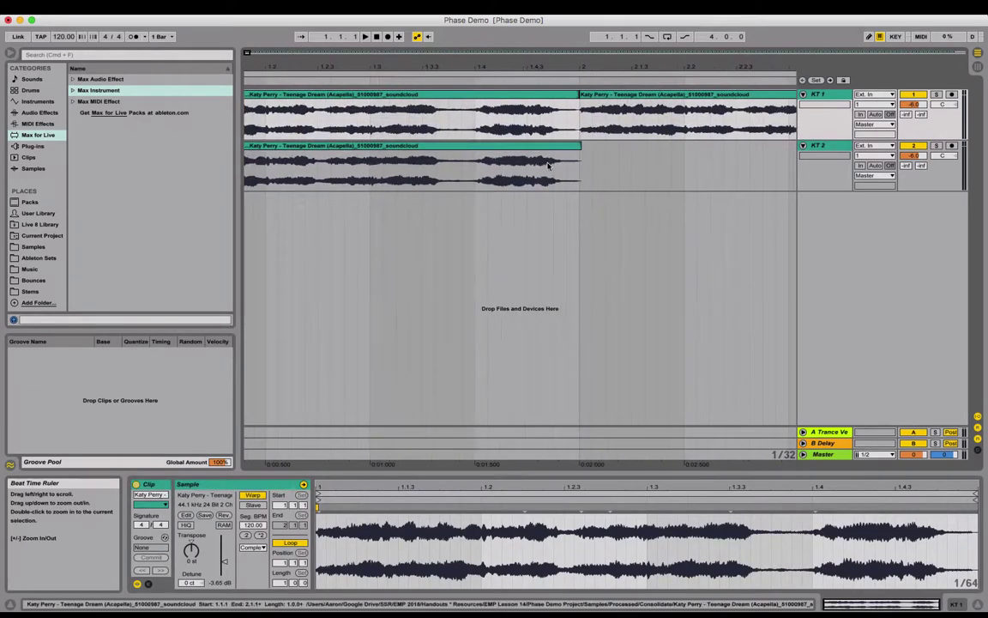
click(543, 146)
drag(596, 70, 595, 171)
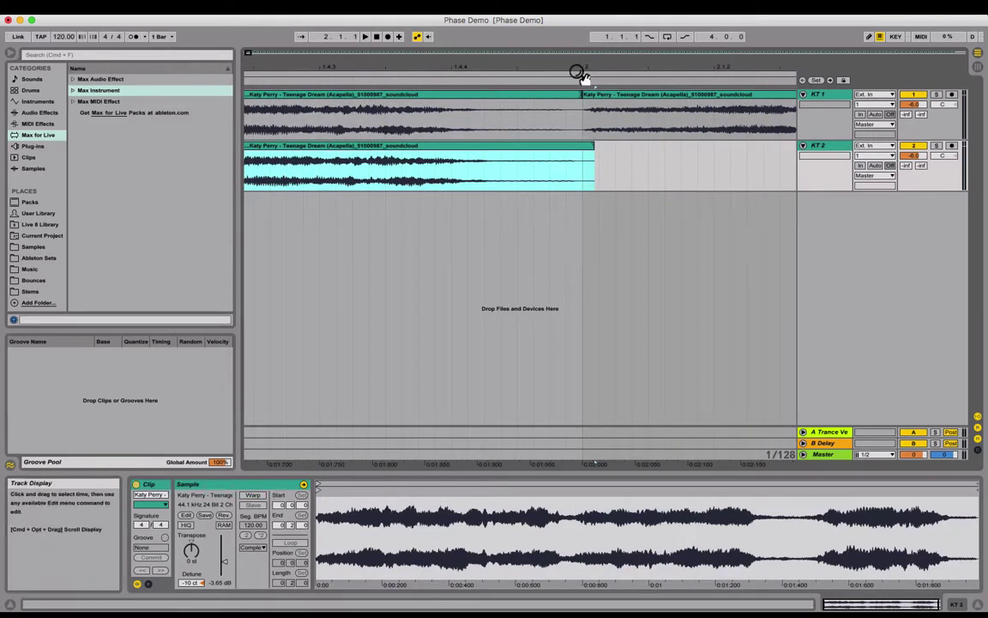
drag(568, 75, 569, 60)
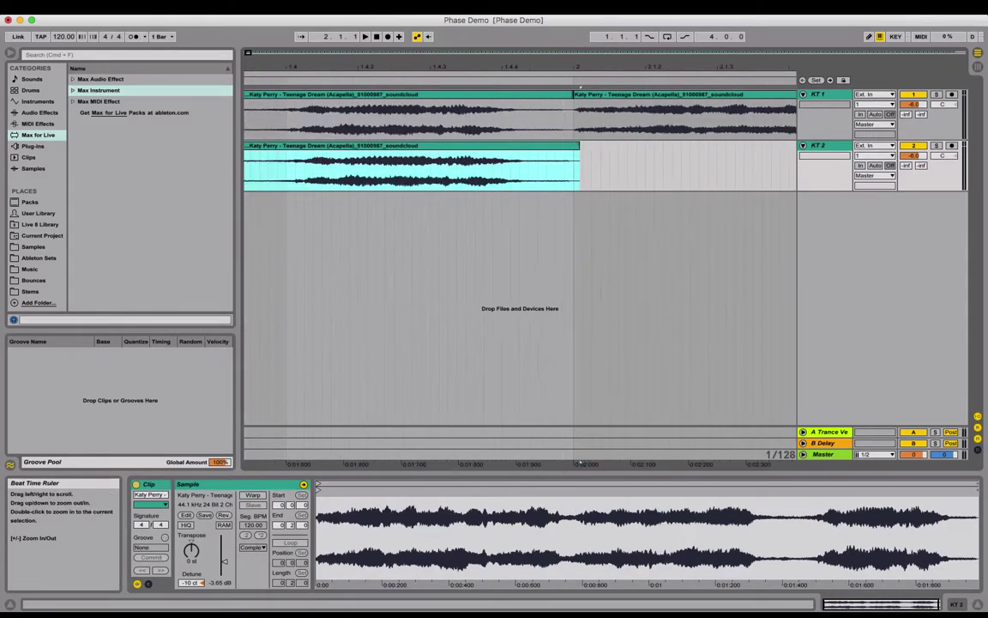
key(super+d)
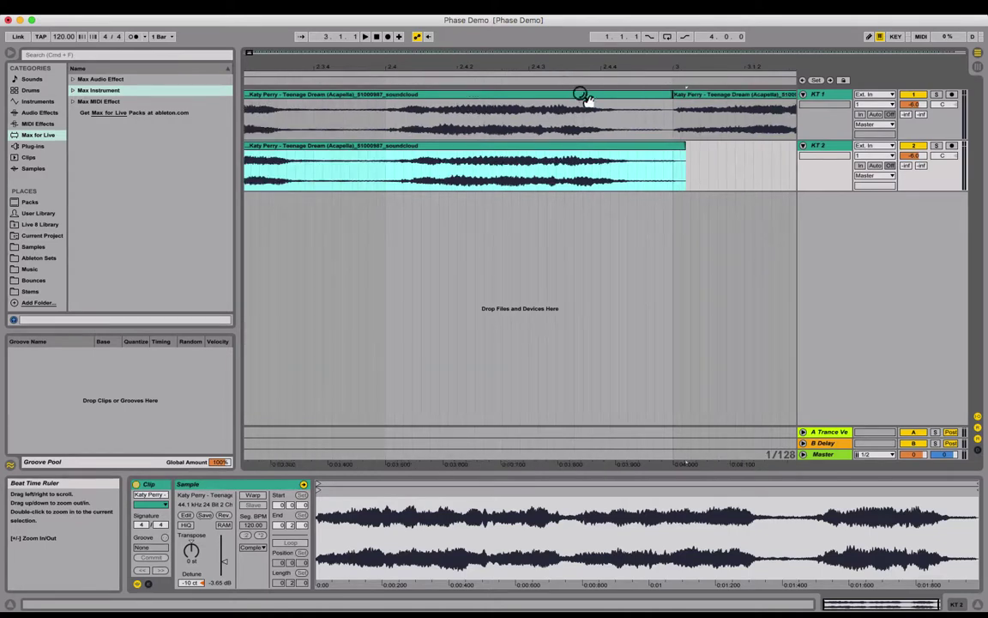
key(super+d)
key(super+d)
key(super+d)
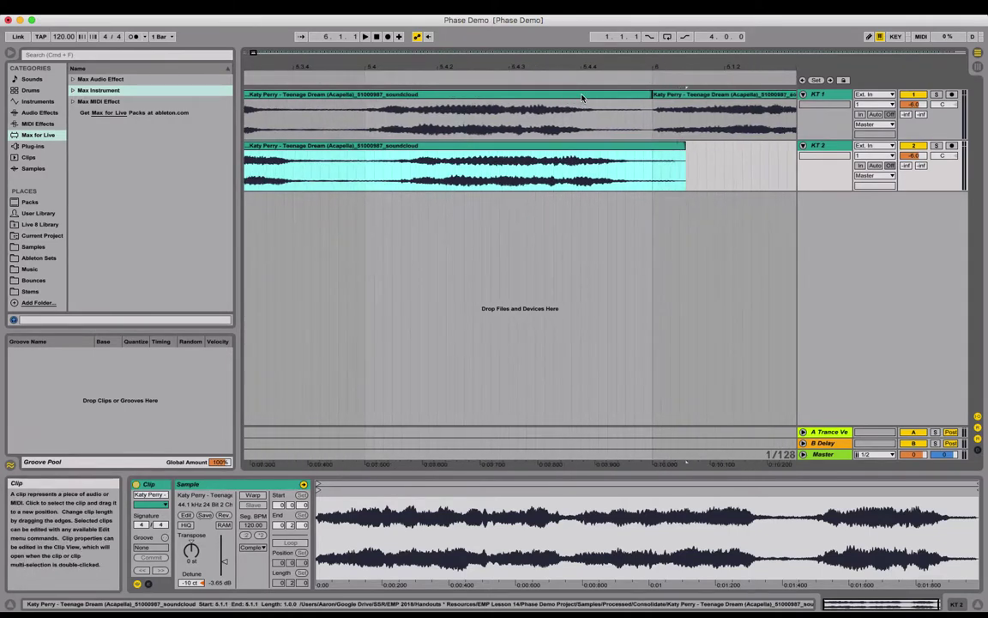
key(super+d)
key(super+d)
key(super+d)
key(super+d)
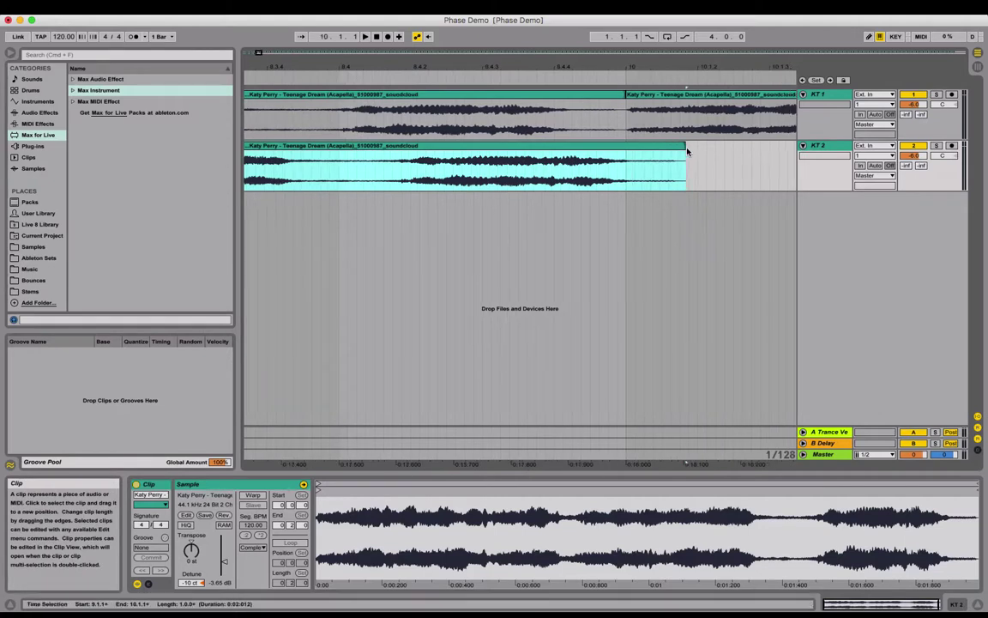
key(super+d)
key(super+d)
key(super+d)
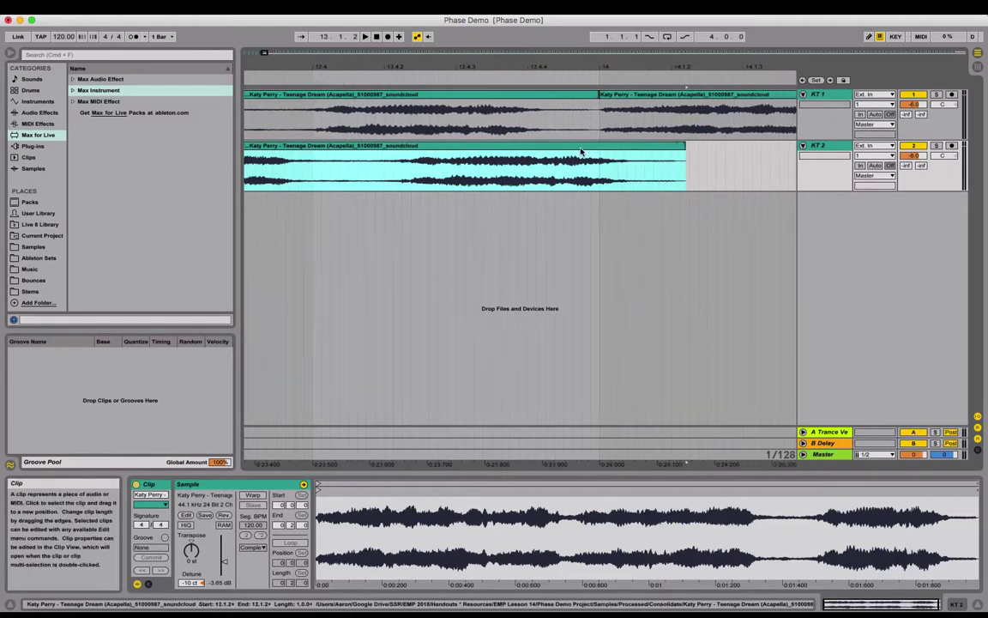
key(super+d)
key(super+d)
key(super+d)
key(super+d)
key(super+d)
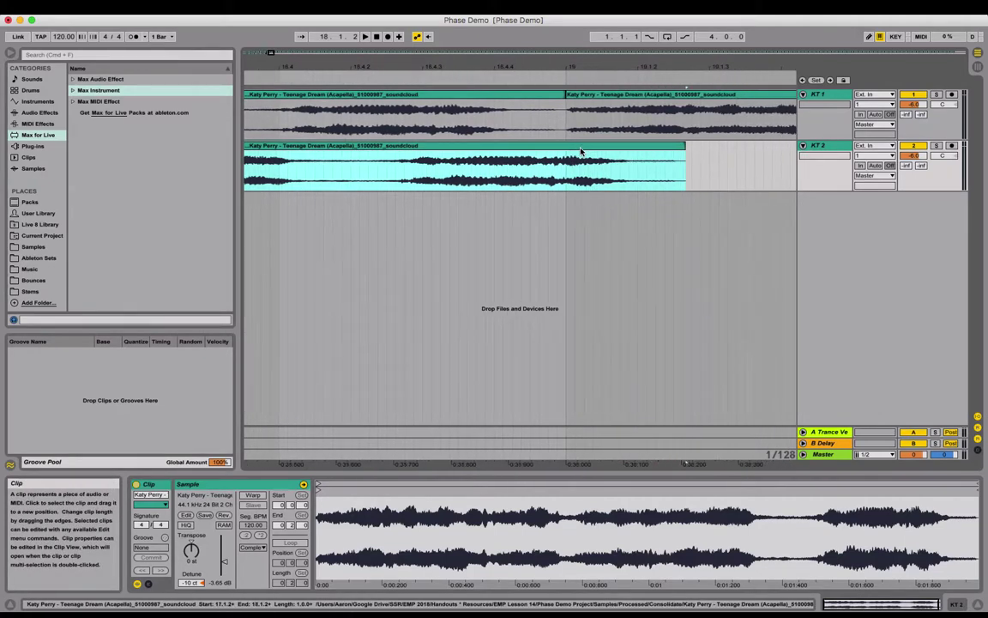
key(super+d)
key(super+d)
key(super+d)
key(super+d)
key(super+d)
key(super+d)
key(super+d)
key(super+d)
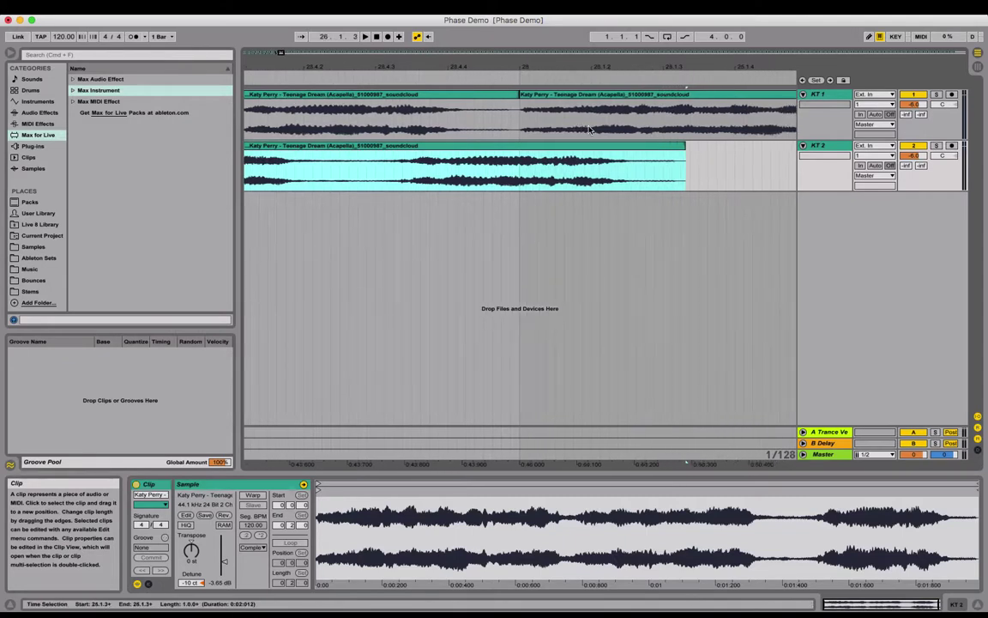
key(super+d)
key(super+d)
key(super+d)
key(super+d)
key(super+d)
key(super+d)
key(super+d)
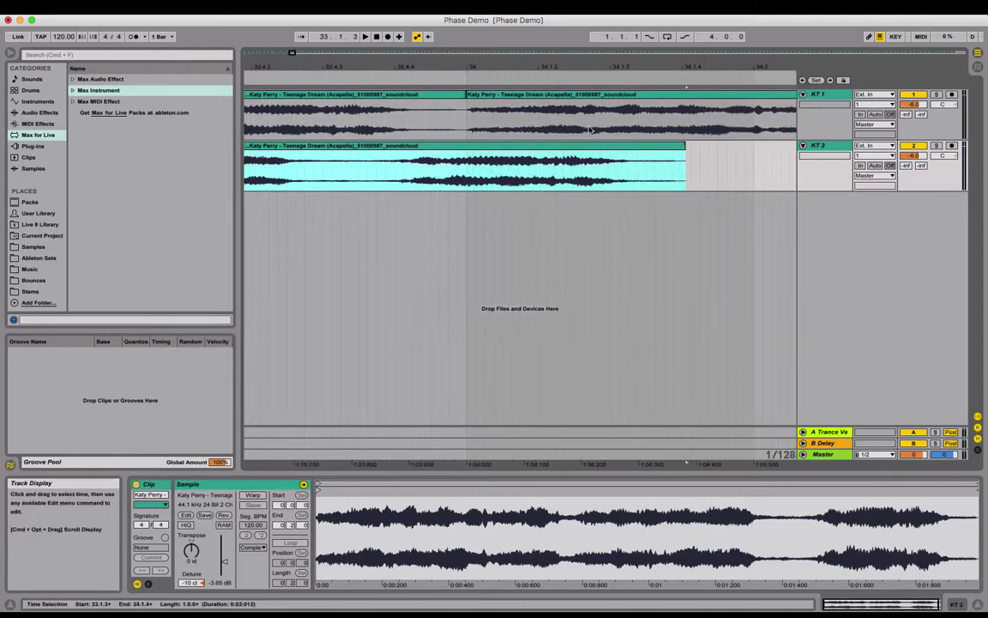
key(super+d)
key(super+d)
key(super+d)
key(super+d)
key(super+d)
key(super+d)
key(super+d)
key(super+d)
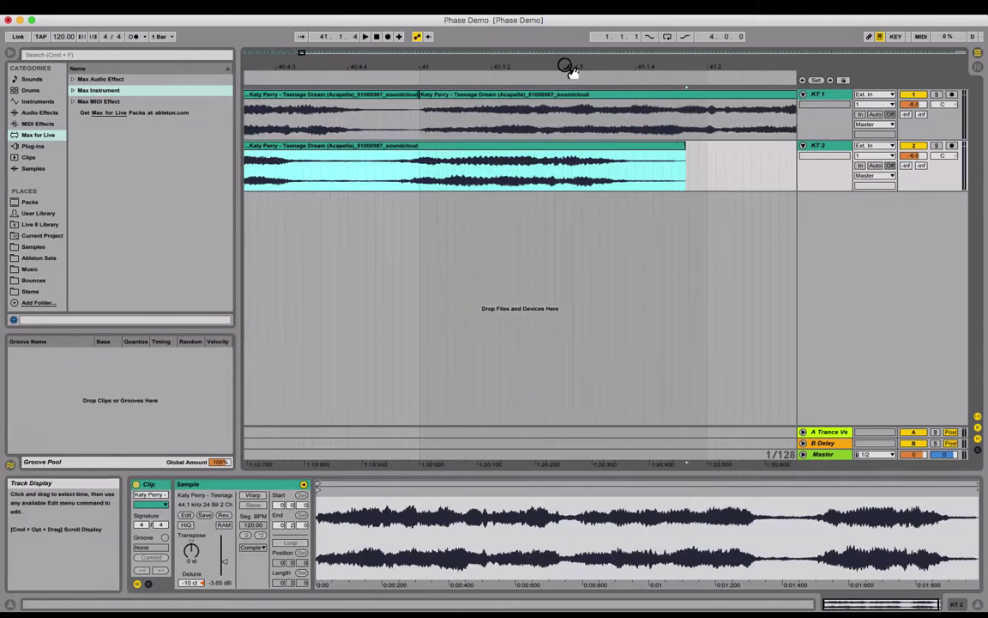
key(super+d)
key(super+d)
key(super+d)
key(super+d)
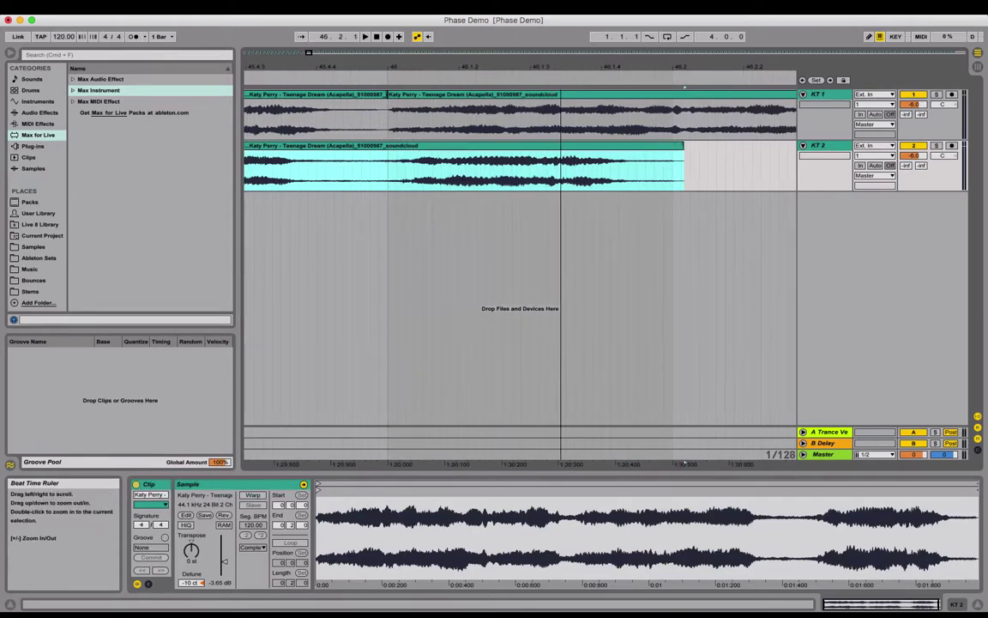
Step: Select all 45 clips on track KT 2 from bar 1 to the end of the last copy, and save the set
drag(561, 67, 560, 33)
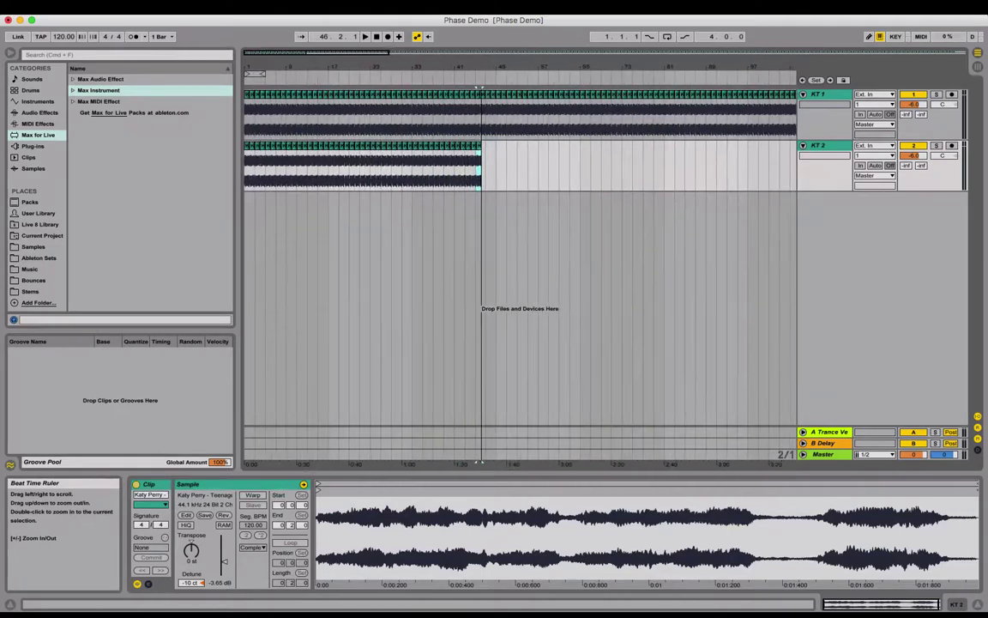
drag(481, 67, 420, 67)
shift+click(249, 146)
drag(606, 67, 600, 116)
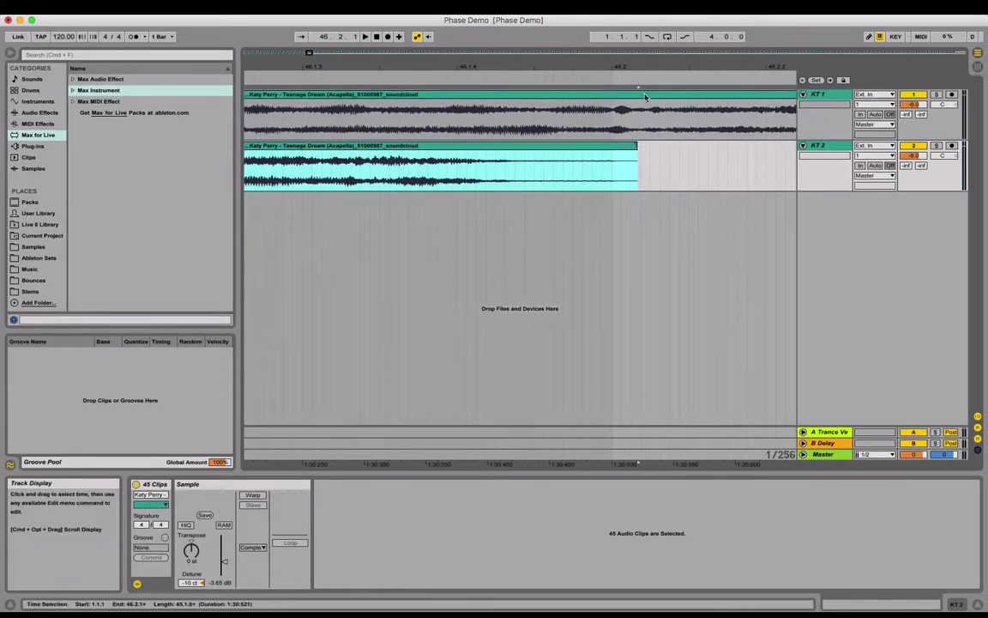
drag(639, 73, 659, 157)
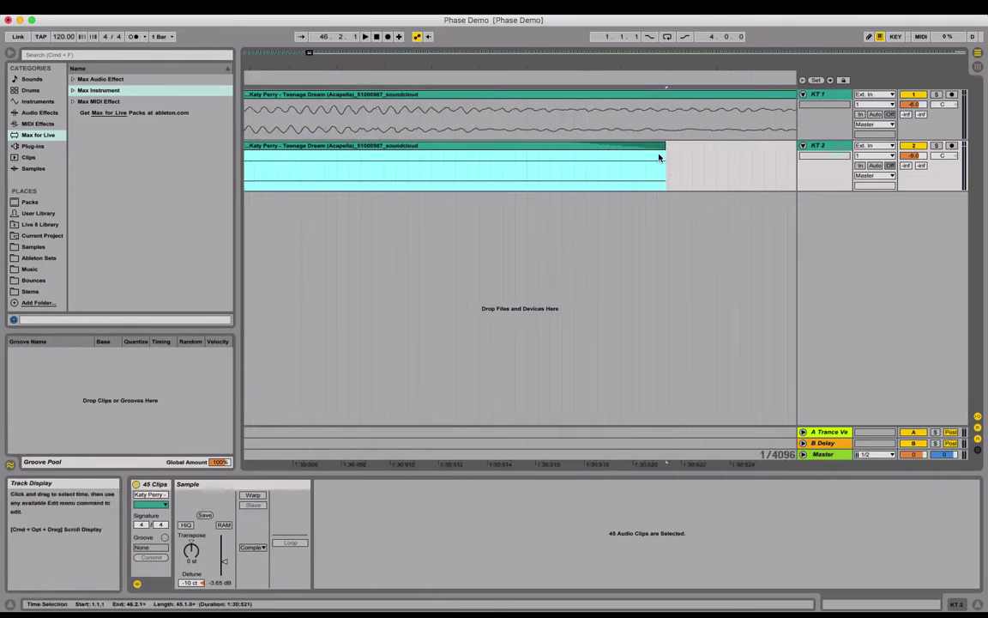
drag(663, 73, 686, 178)
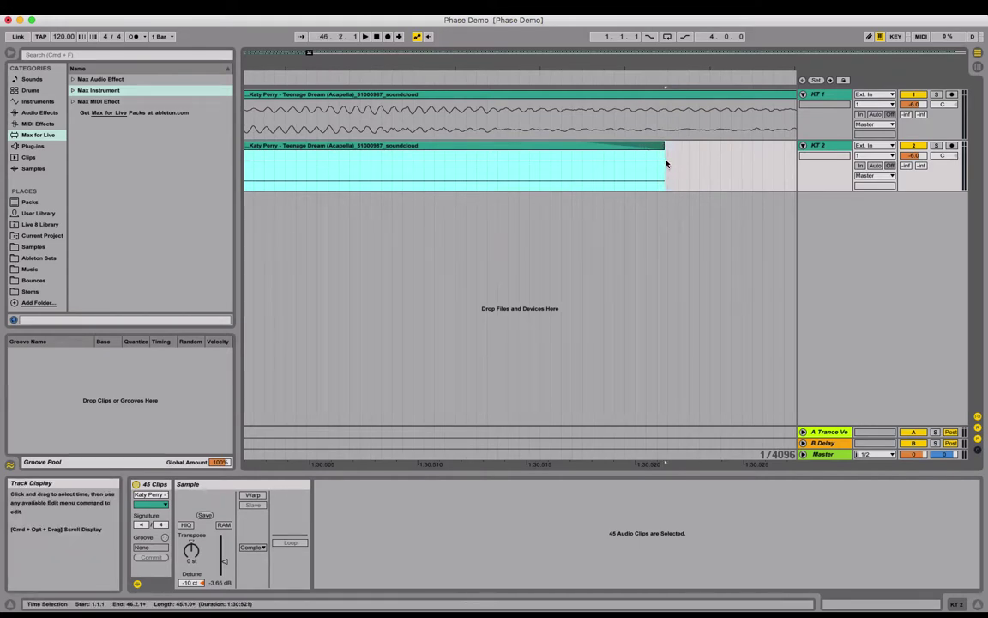
drag(649, 70, 650, 4)
drag(299, 67, 298, 68)
key(super+s)
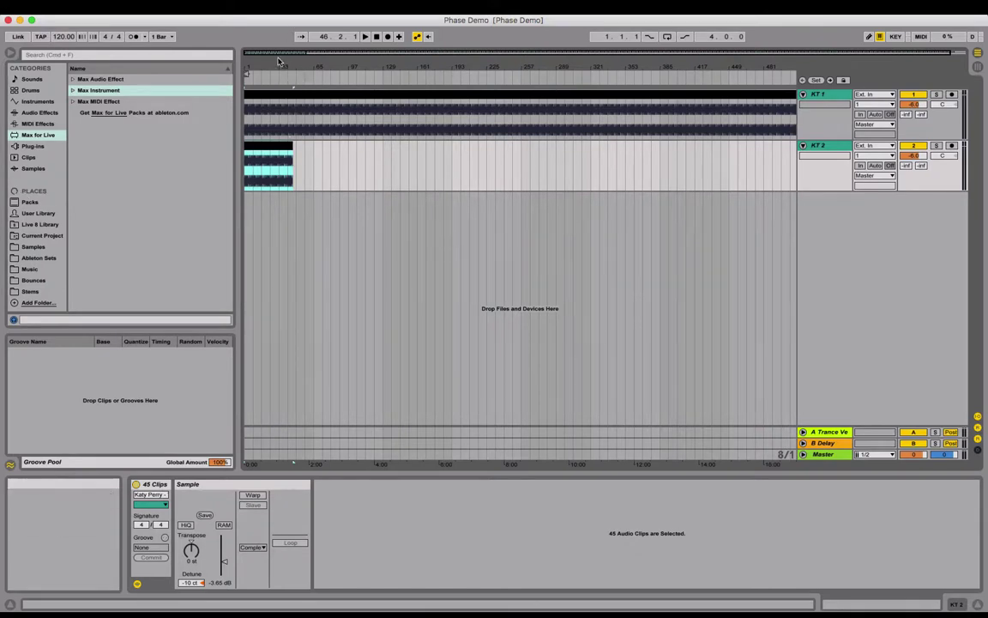
Step: Duplicate the selected 45-clip block on track KT 2 six times, extending the detuned clips to bar 317
drag(276, 71, 333, 146)
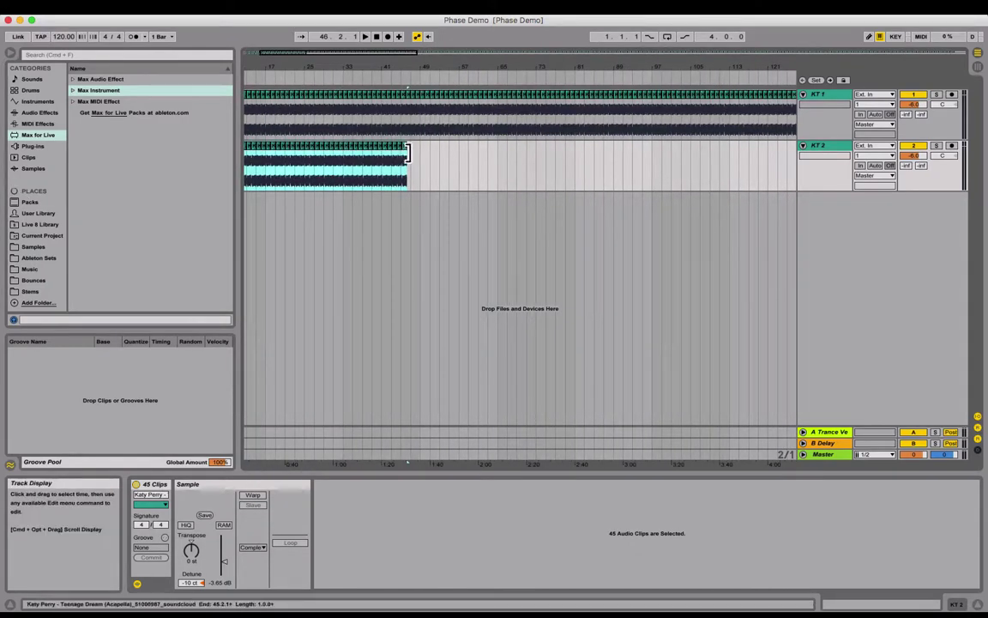
right_click(404, 147)
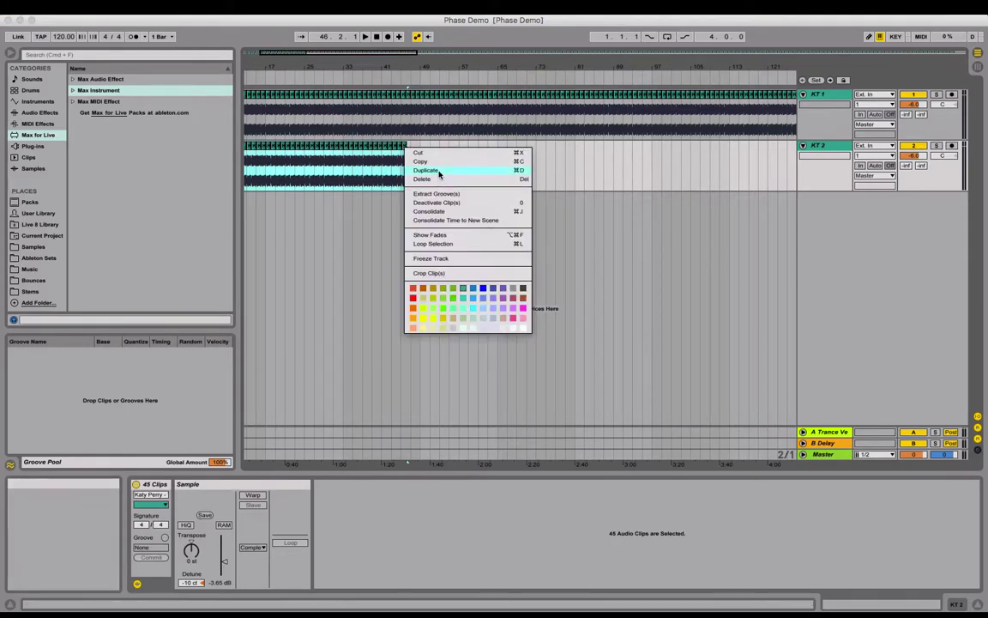
click(440, 171)
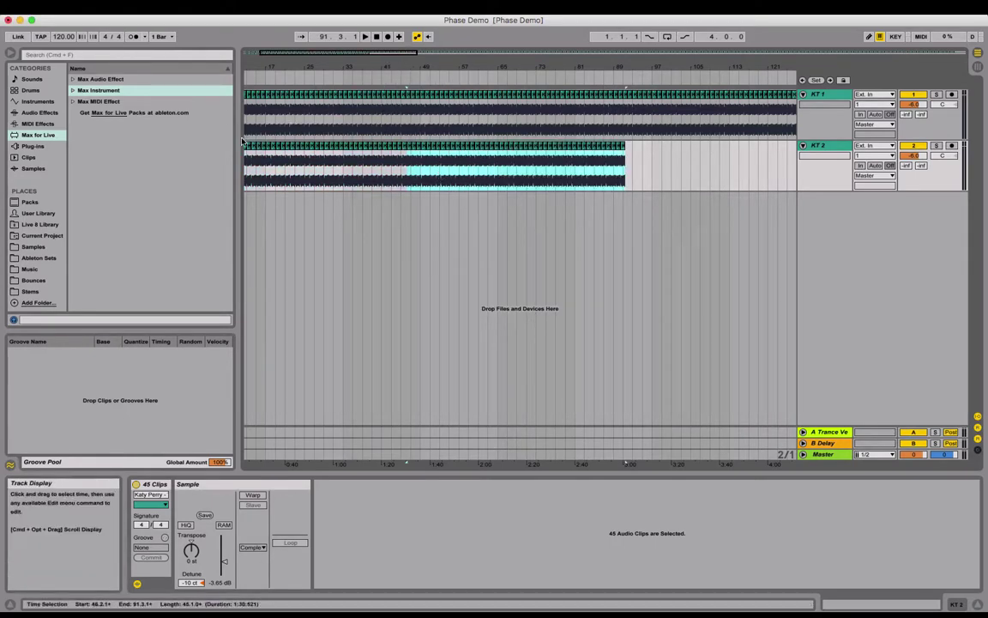
key(super+d)
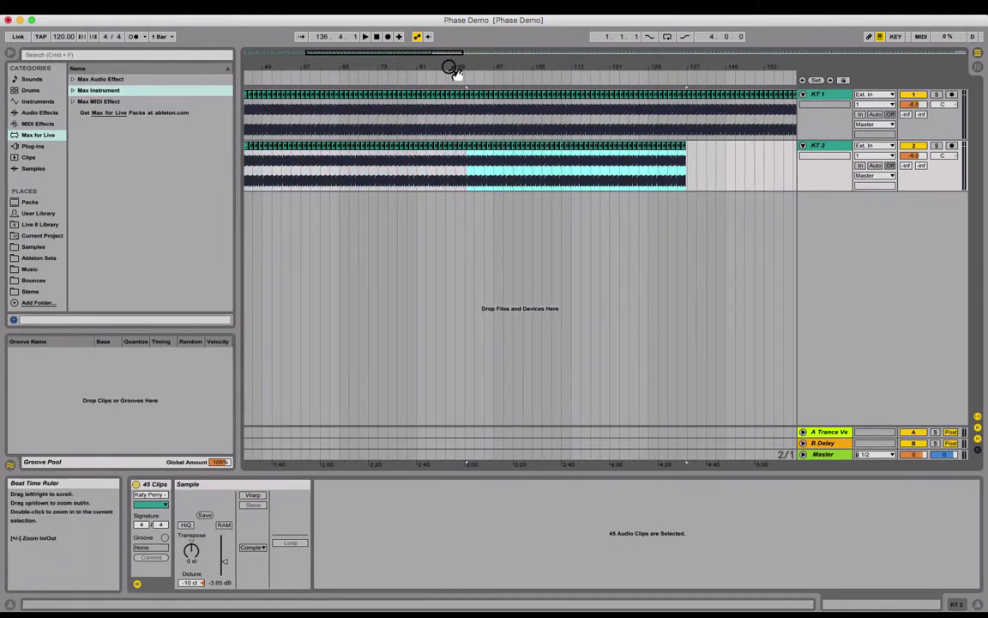
key(super+d)
key(super+d)
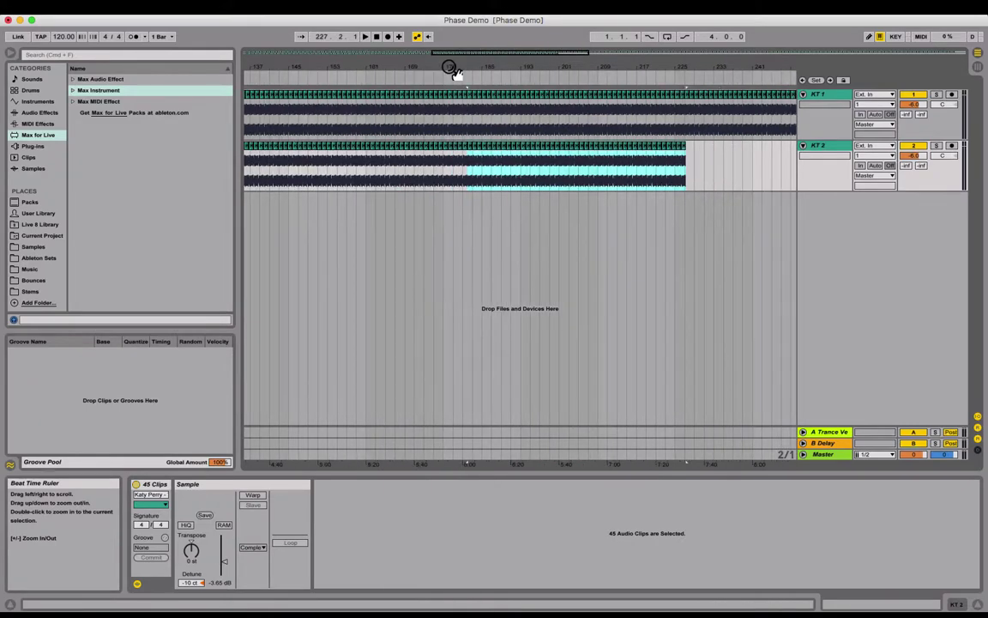
key(super+d)
key(super+d)
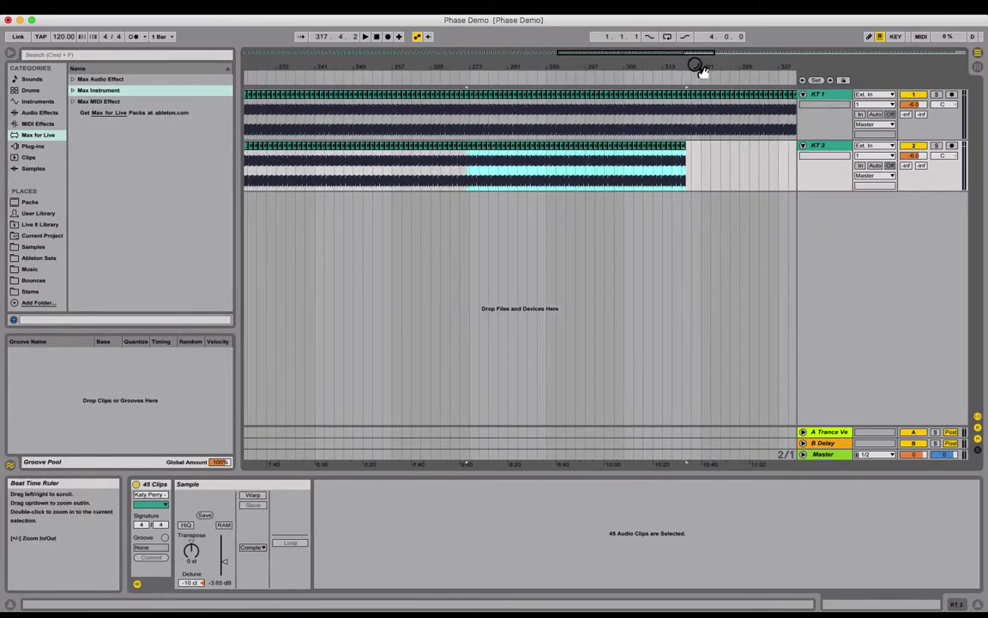
drag(700, 68, 599, 185)
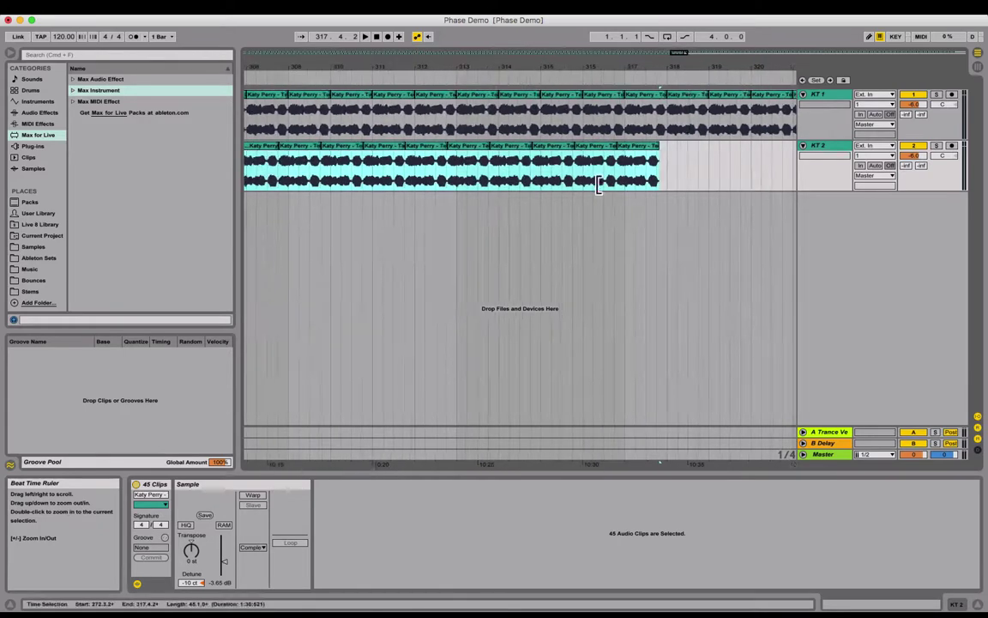
Step: Duplicate the selected 45-clip block on track KT 2 once more, extending the detuned clips to bar 363
drag(633, 68, 629, 88)
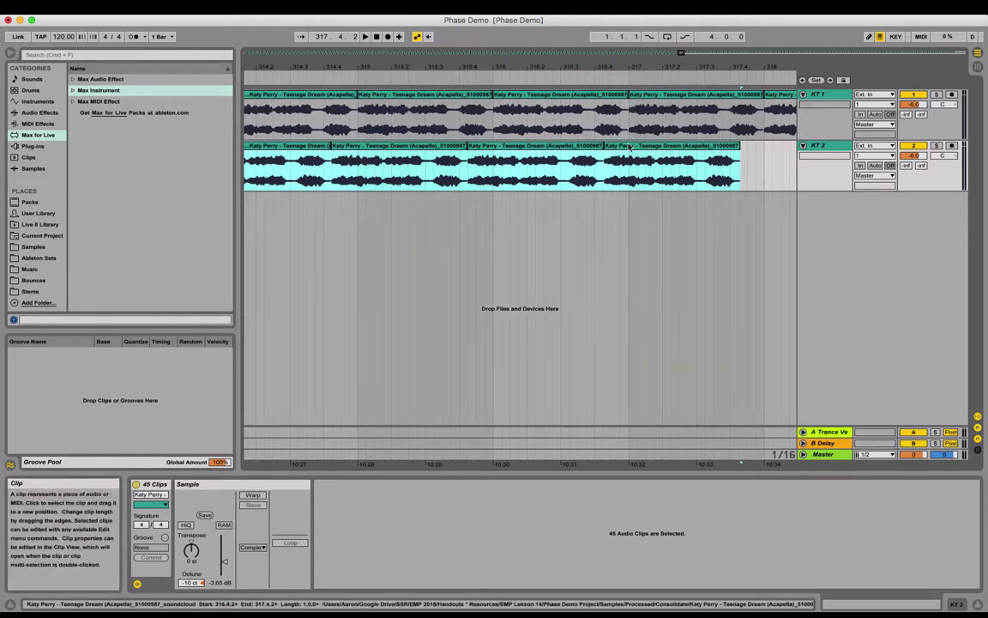
key(super+d)
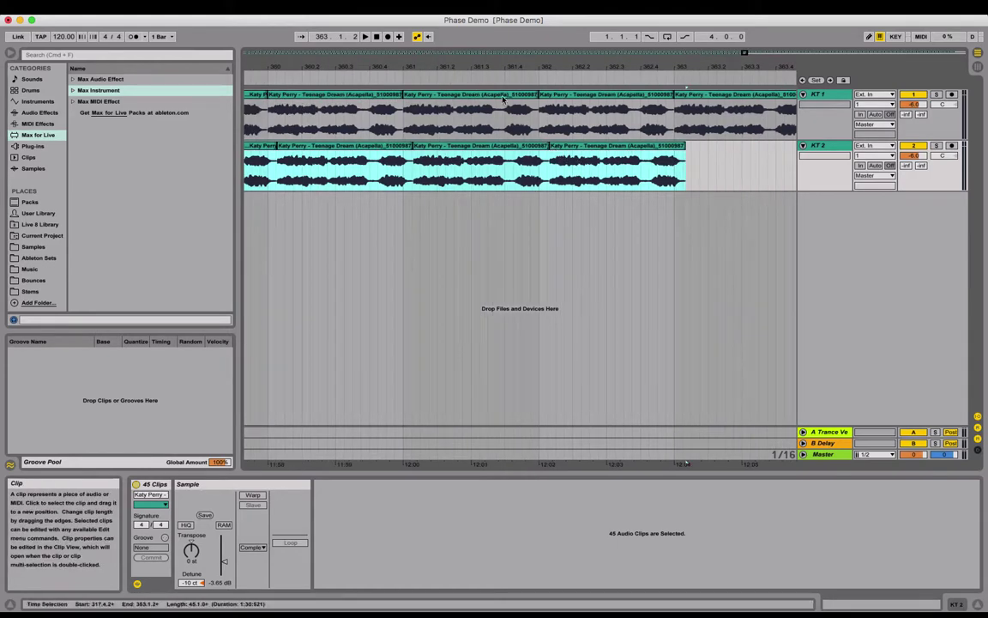
Step: Compare the clip starts on KT 1 and KT 2 around bars 347 to 349 to find where the two tracks realign
drag(429, 67, 654, 67)
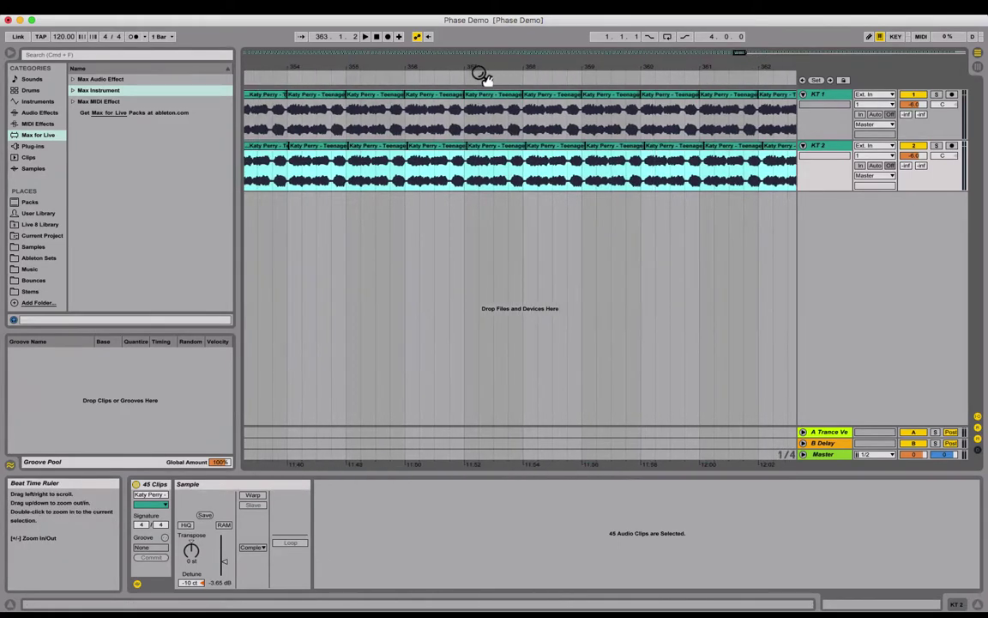
drag(410, 69, 575, 69)
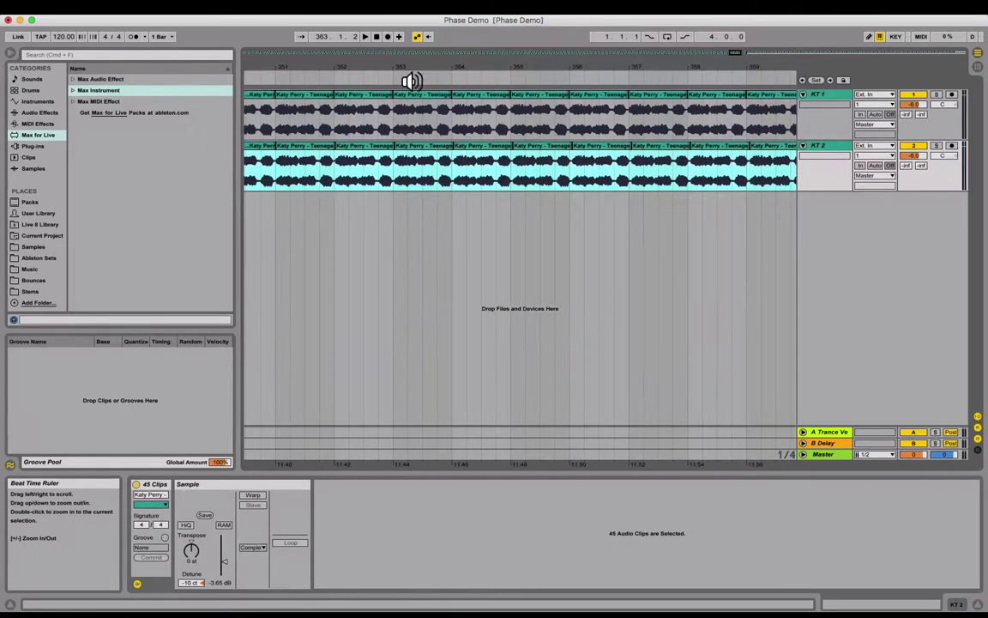
drag(305, 68, 566, 69)
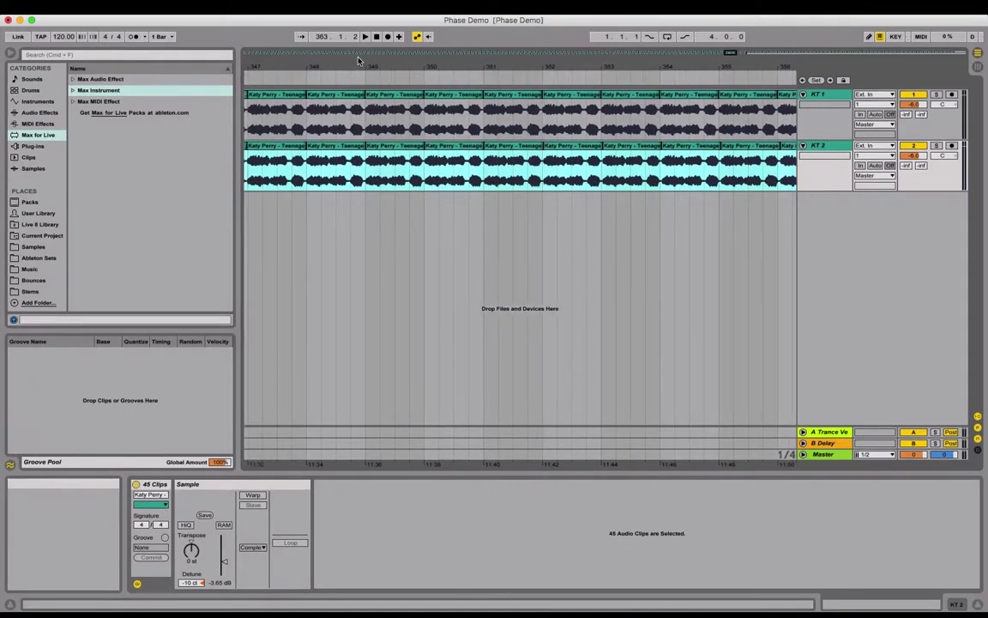
drag(362, 71, 404, 156)
click(495, 148)
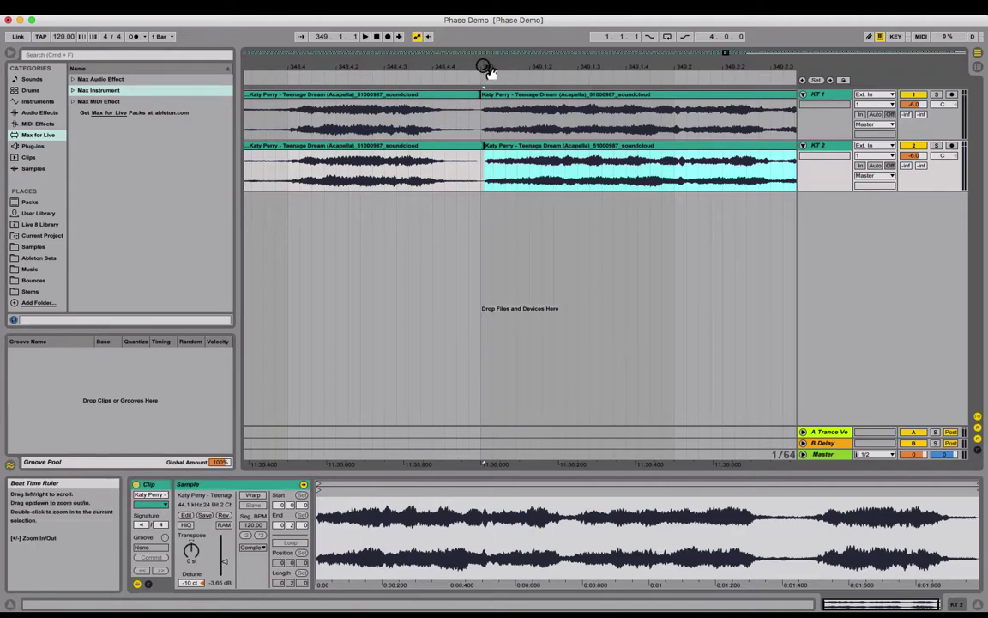
drag(488, 69, 618, 26)
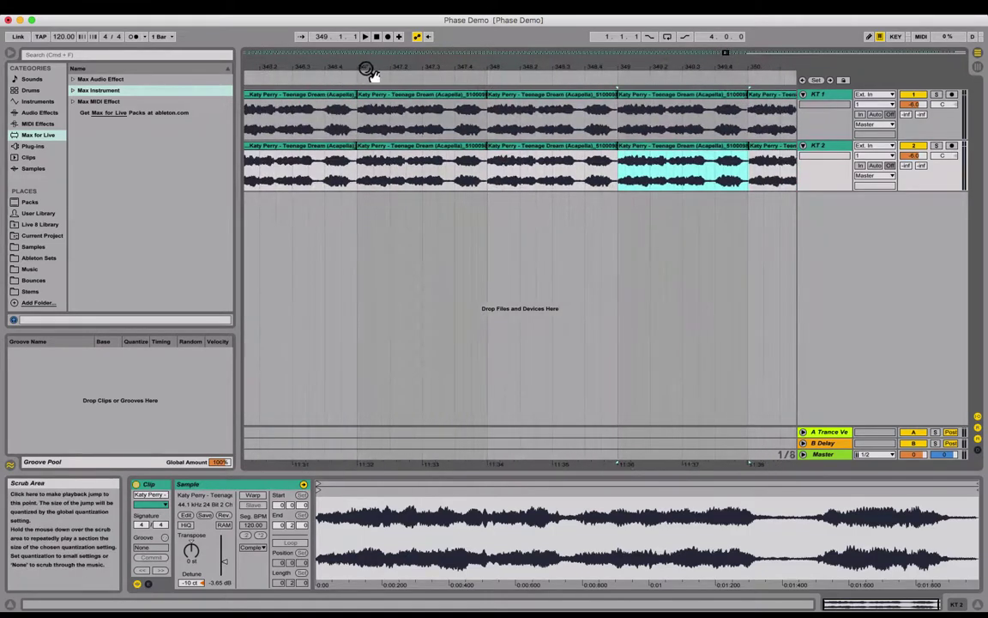
mouse_move(354, 70)
mouse_down()
mouse_move(355, 115)
mouse_move(358, 75)
mouse_up()
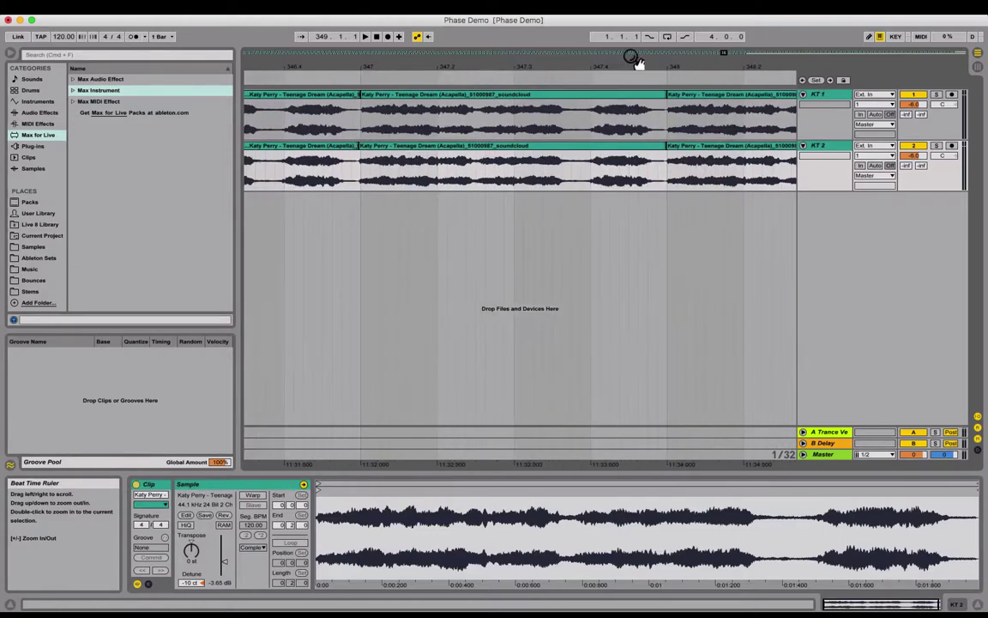
mouse_move(678, 70)
mouse_down()
mouse_move(671, 129)
mouse_move(582, 129)
mouse_up()
click(546, 146)
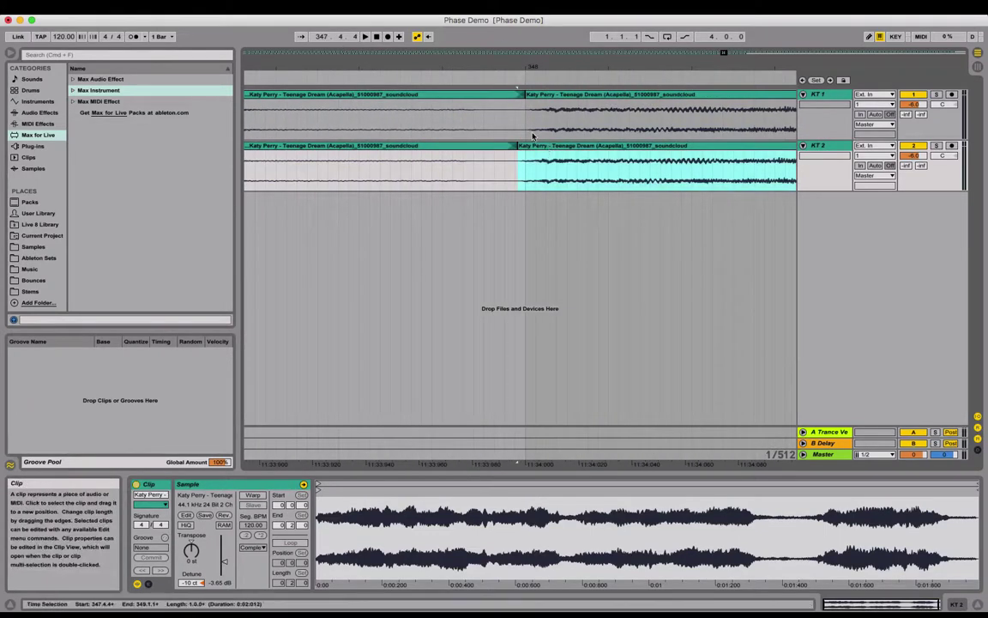
shift+click(531, 101)
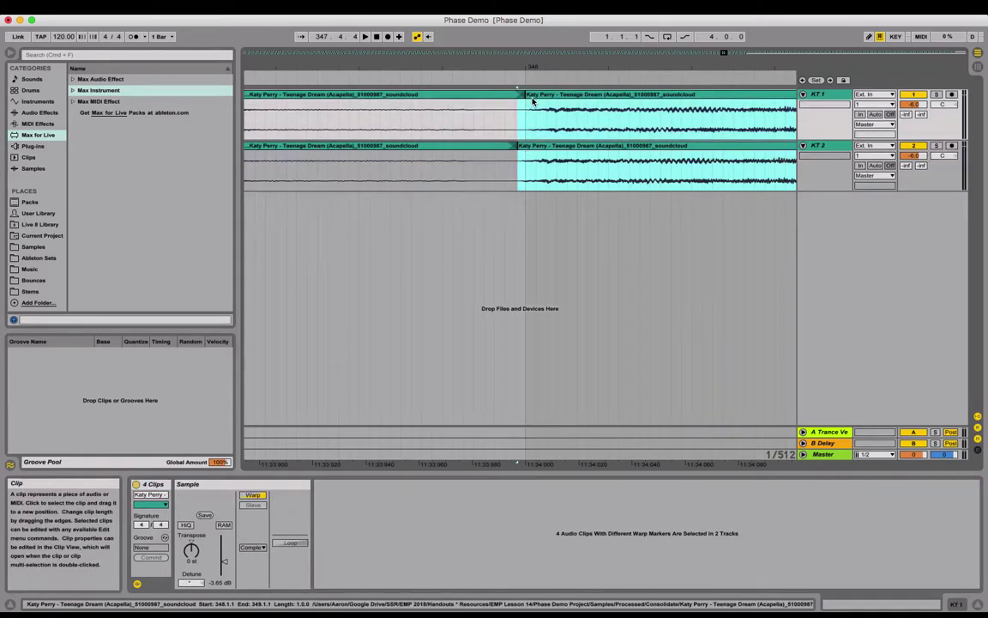
click(556, 126)
Step: Delete the clips on both tracks from bar 349 to bar 425
drag(578, 68, 452, 32)
drag(451, 67, 451, 44)
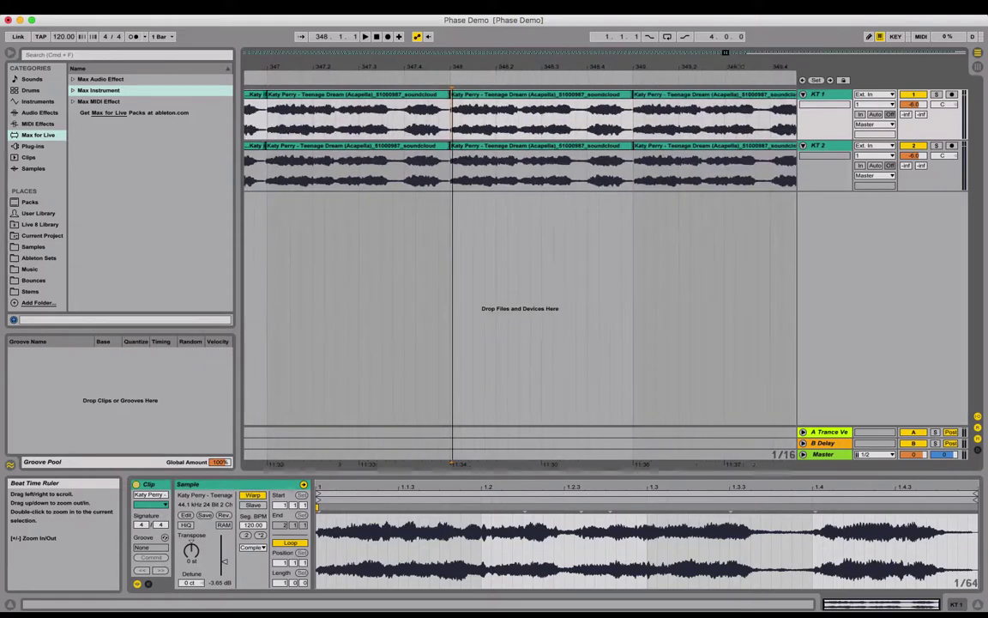
click(725, 95)
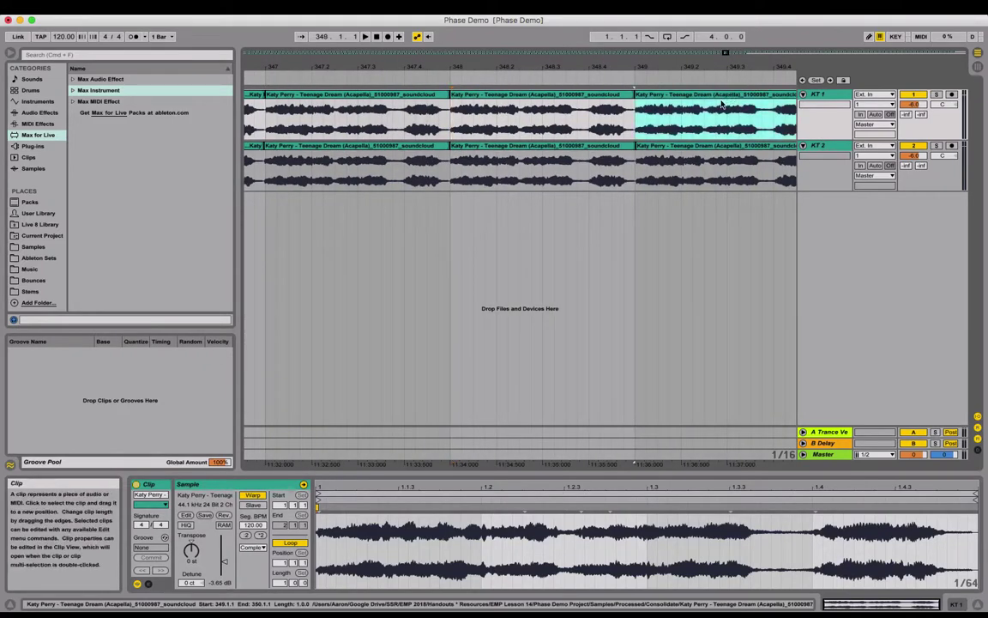
shift+click(720, 161)
key(Delete)
drag(686, 72, 686, 39)
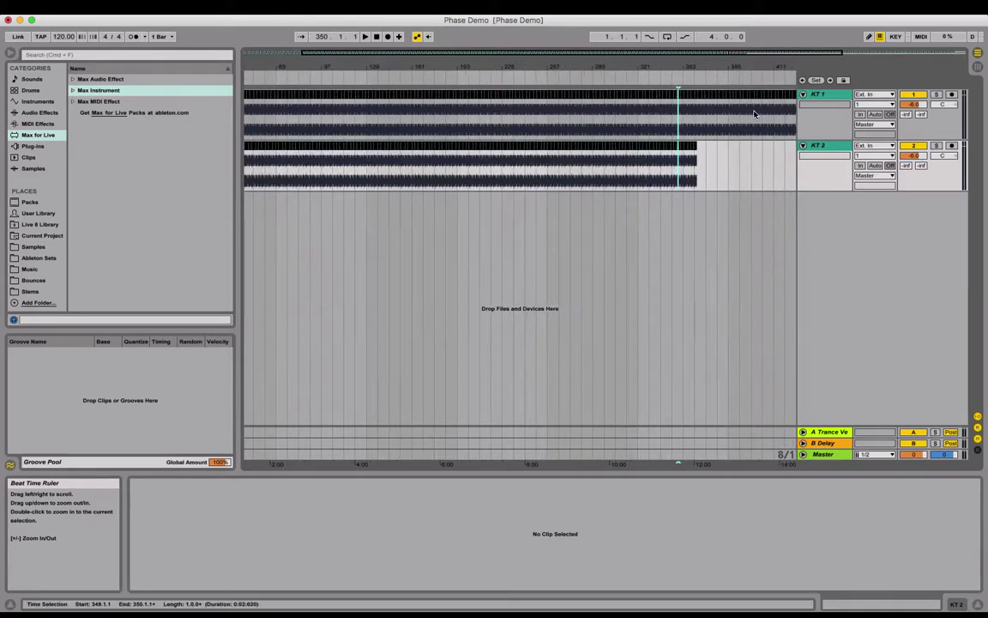
shift+click(783, 170)
key(Delete)
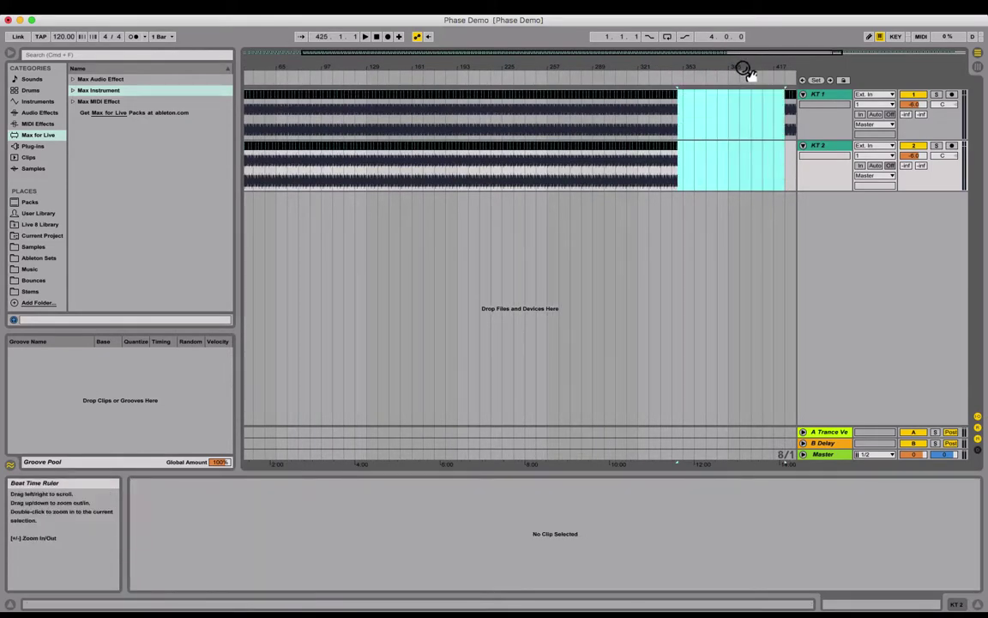
Step: Delete the remaining block of clips on track KT 1 from bar 425 to the end
drag(729, 67, 605, 69)
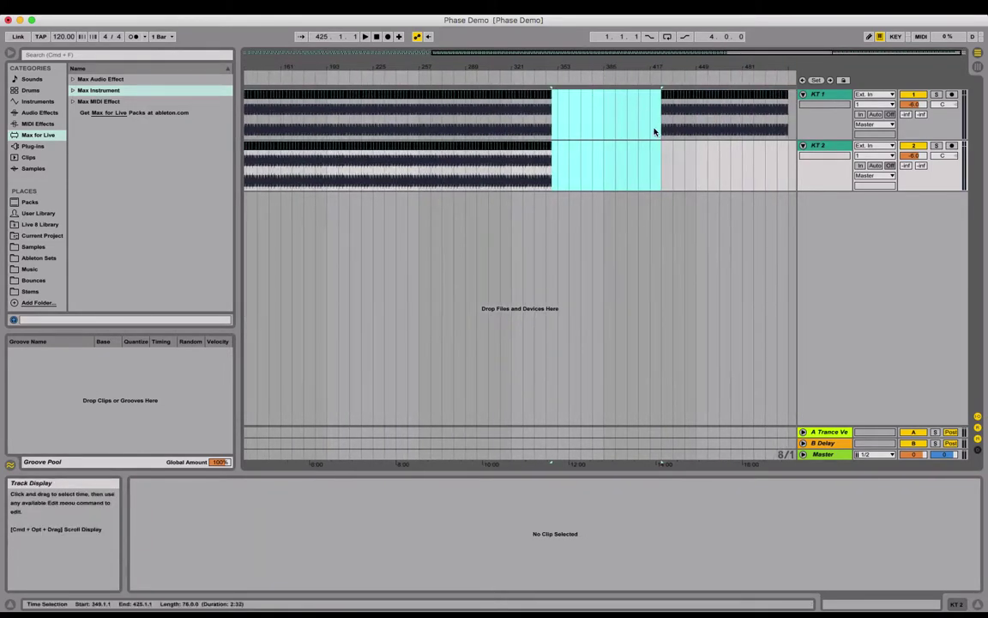
drag(655, 128, 805, 133)
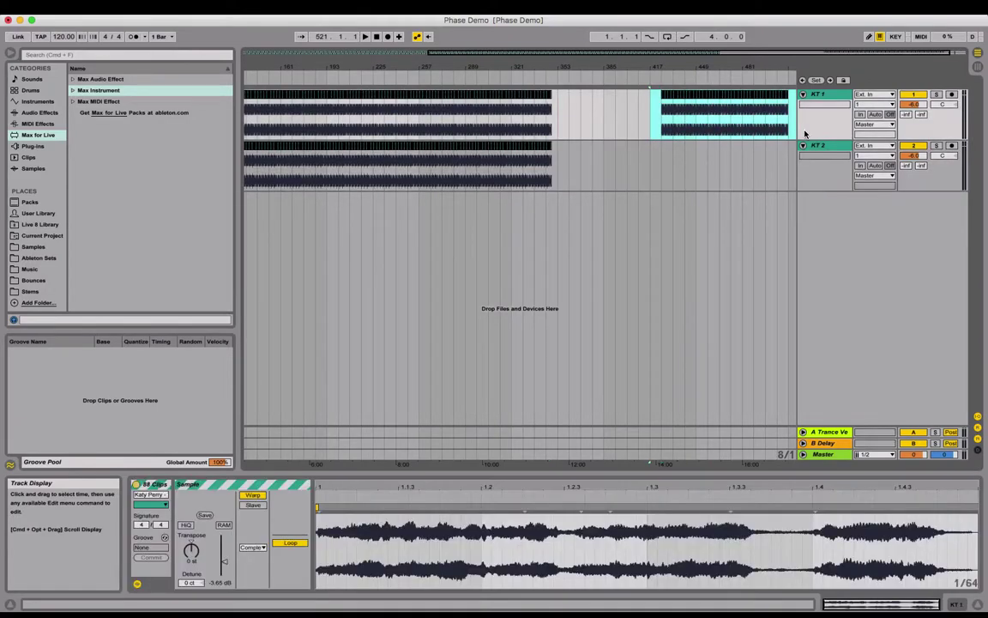
key(Delete)
Step: Place the insert marker at bar 1 on track KT 1 and play the arrangement from there
drag(377, 67, 614, 67)
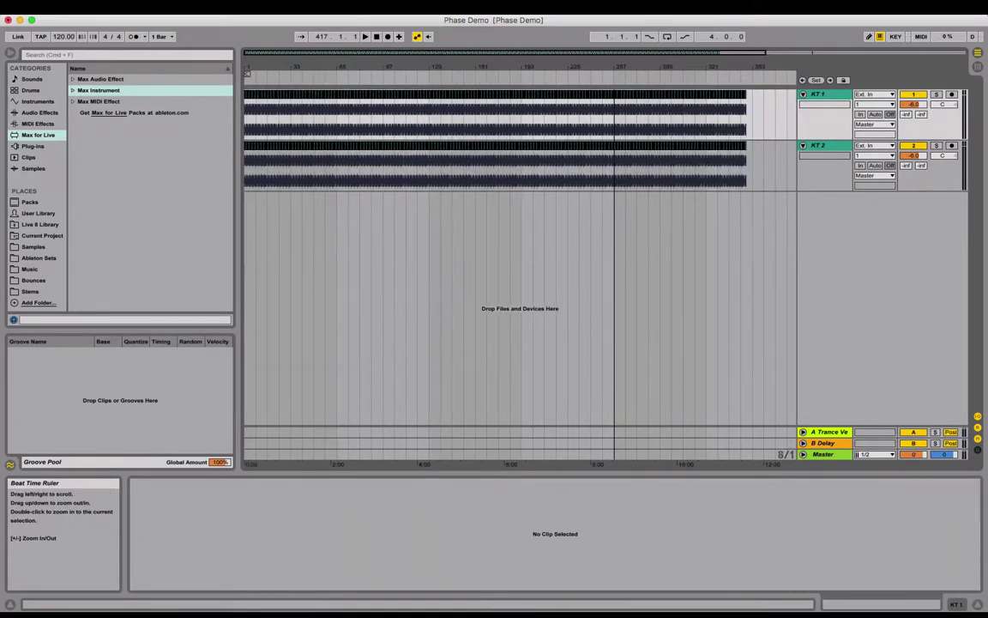
click(247, 129)
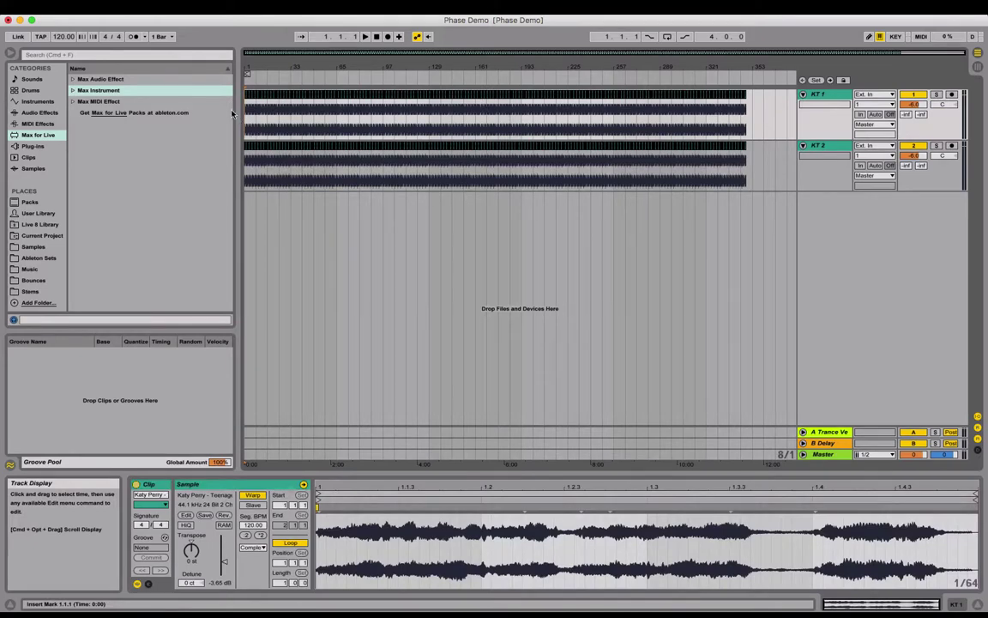
drag(254, 73, 258, 75)
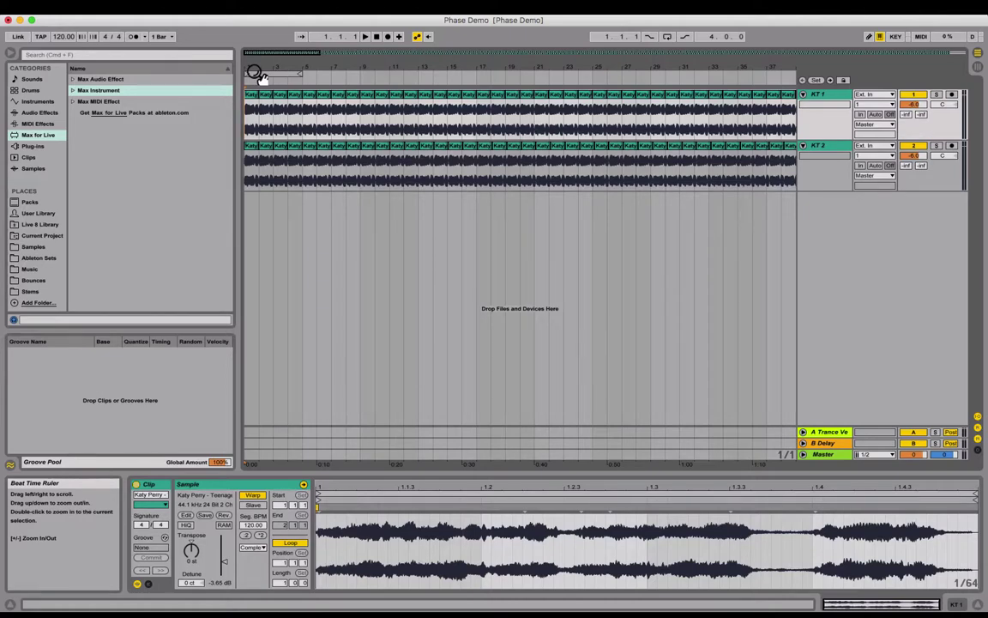
drag(258, 69, 254, 115)
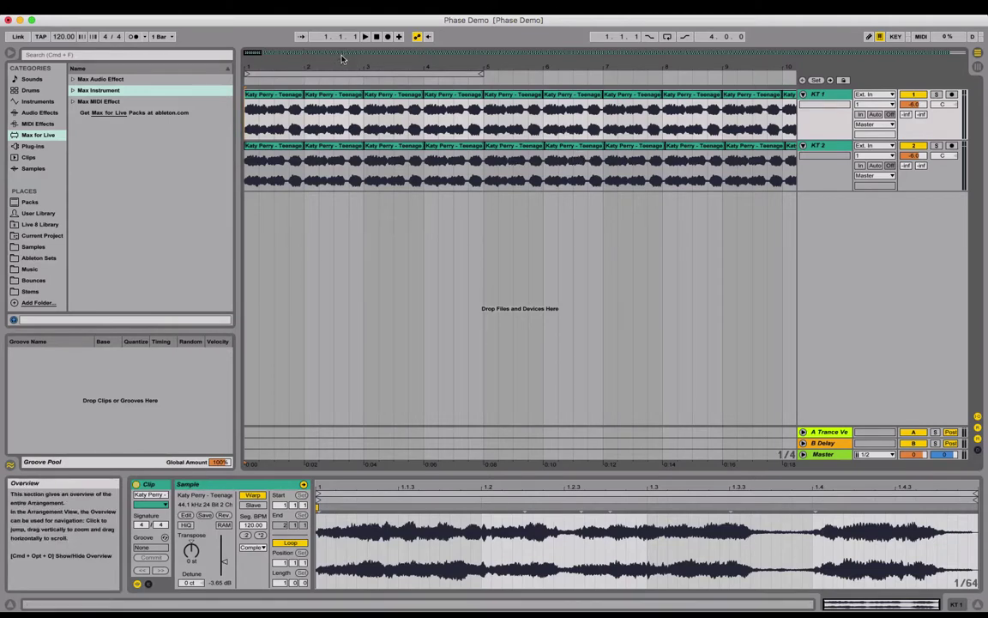
mouse_move(343, 66)
mouse_down()
mouse_move(342, 17)
mouse_move(323, 41)
mouse_up()
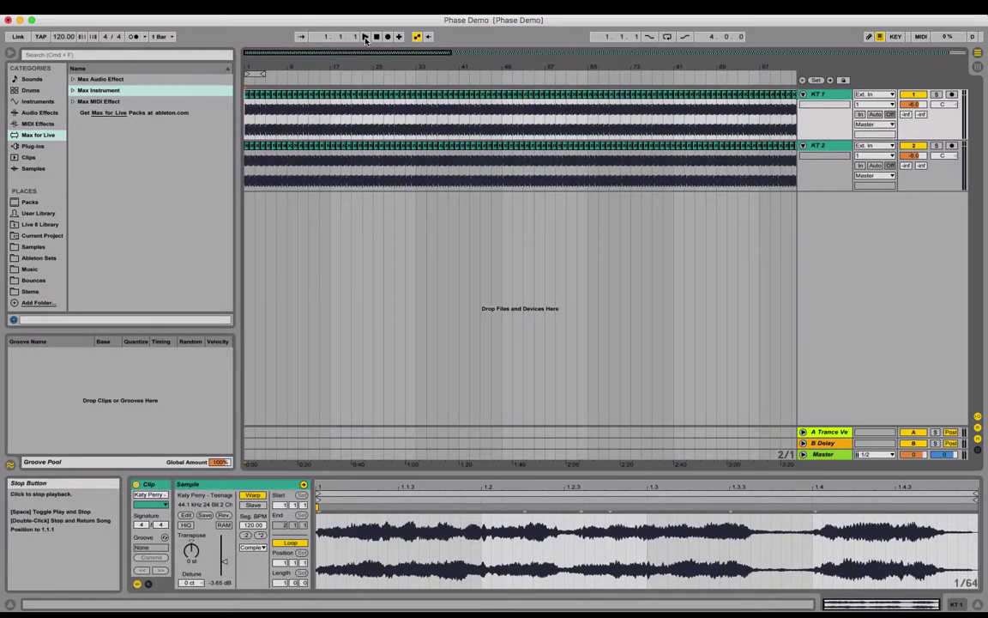
click(366, 37)
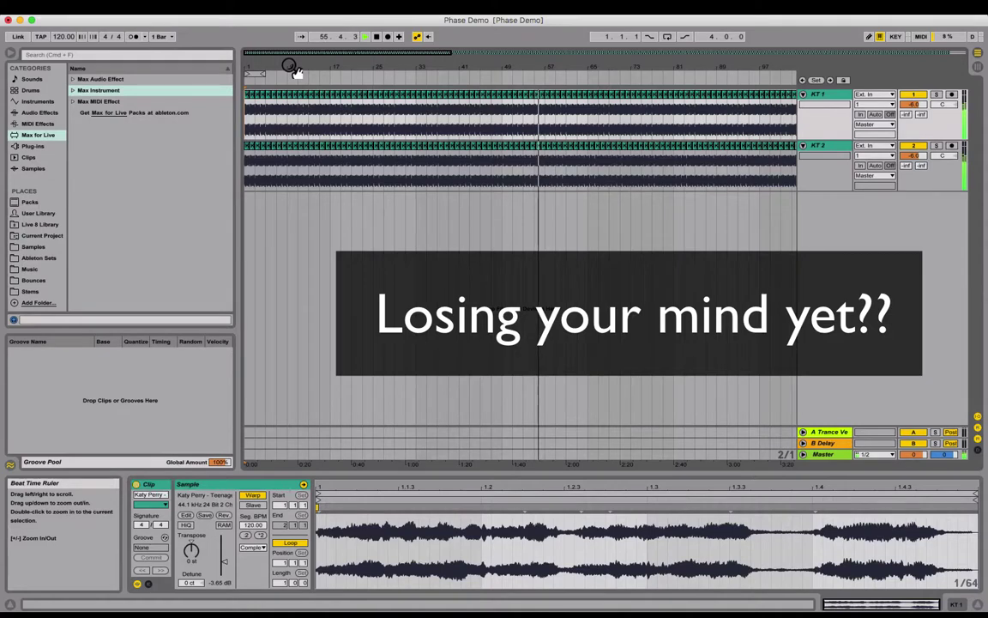
Step: Place the insert marker at bar 325 on track KT 2 and play the closing section of the arrangement
drag(291, 67, 265, 33)
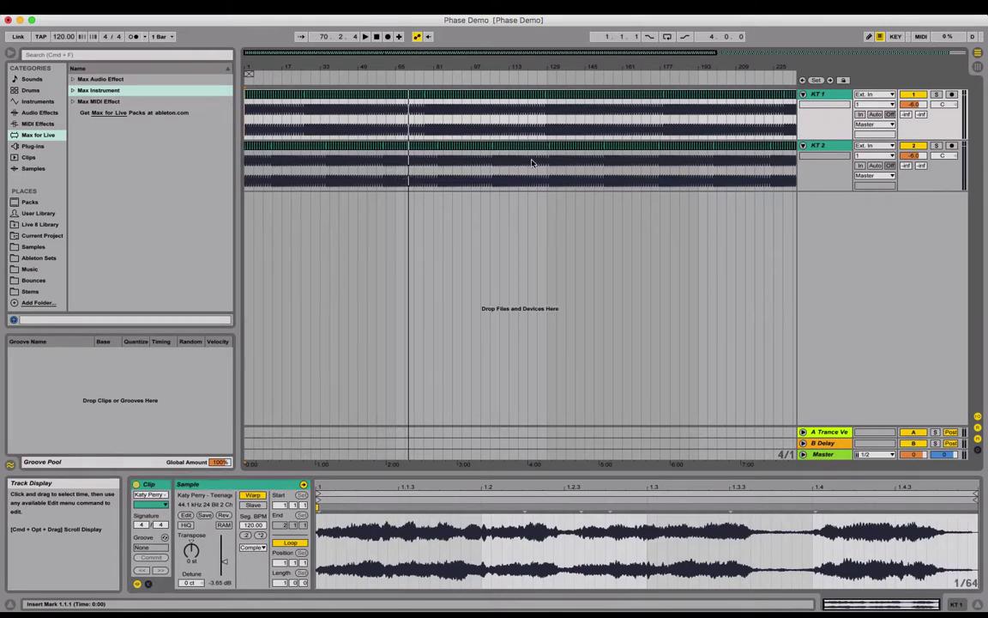
click(603, 180)
scroll(626, 180, right, 10)
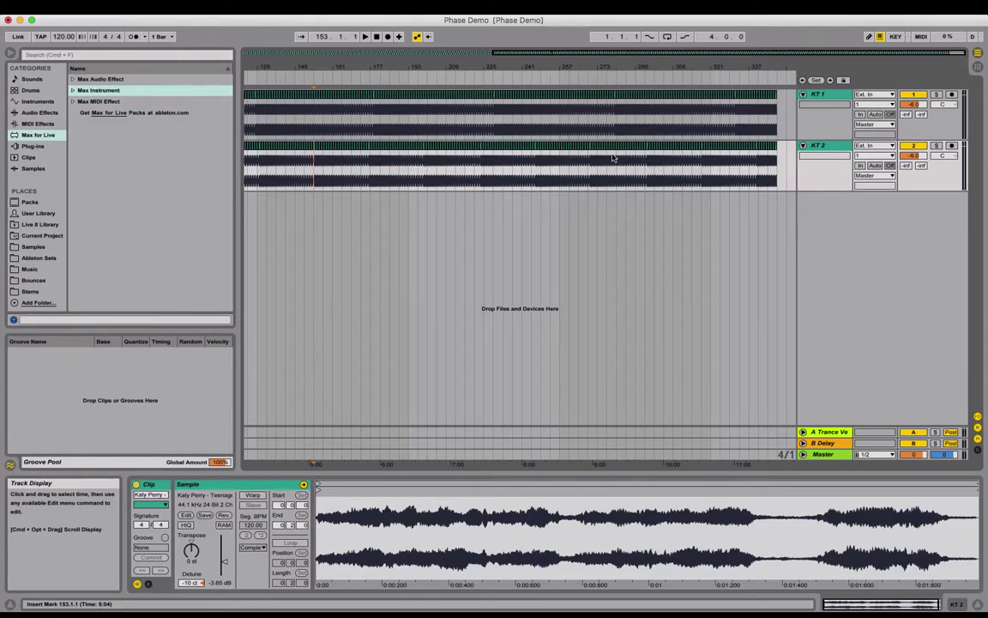
click(719, 167)
key(space)
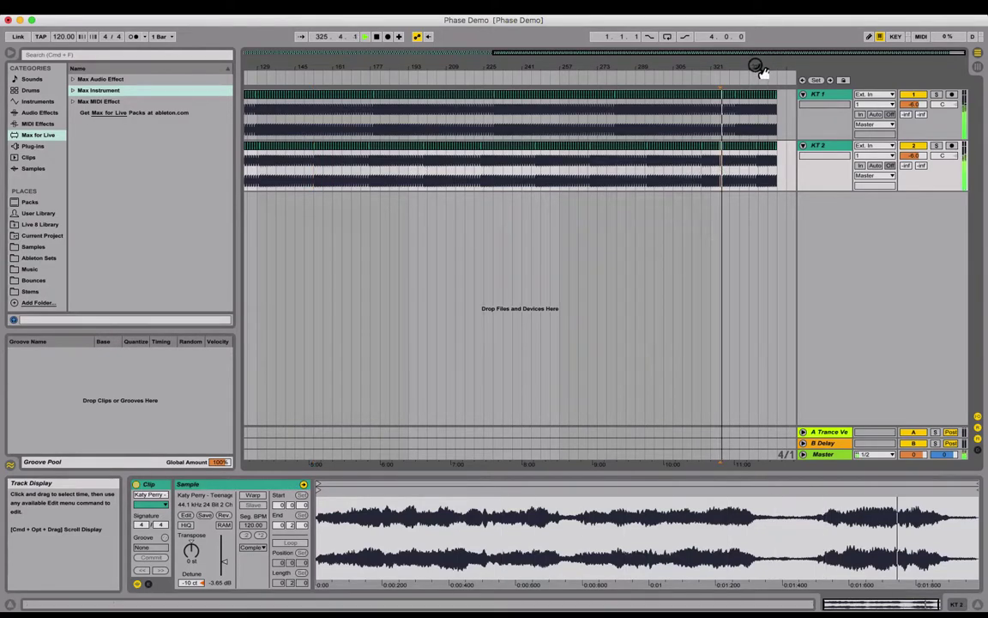
Step: Examine the offset between the KT 1 and KT 2 clip starts at bar 348, close to the end of the arrangement
drag(755, 67, 570, 206)
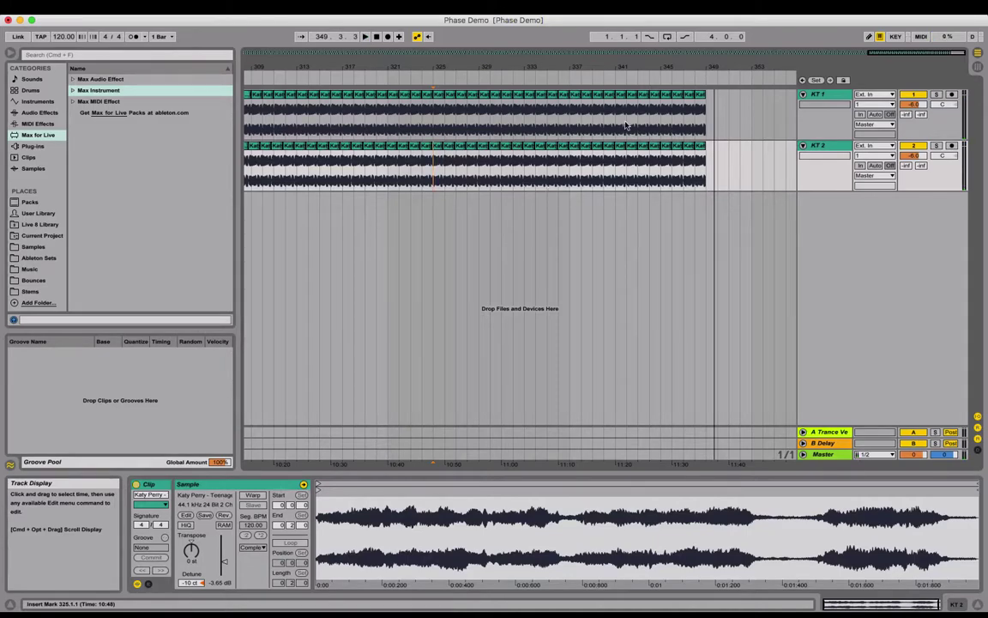
drag(701, 66, 701, 185)
drag(493, 71, 493, 156)
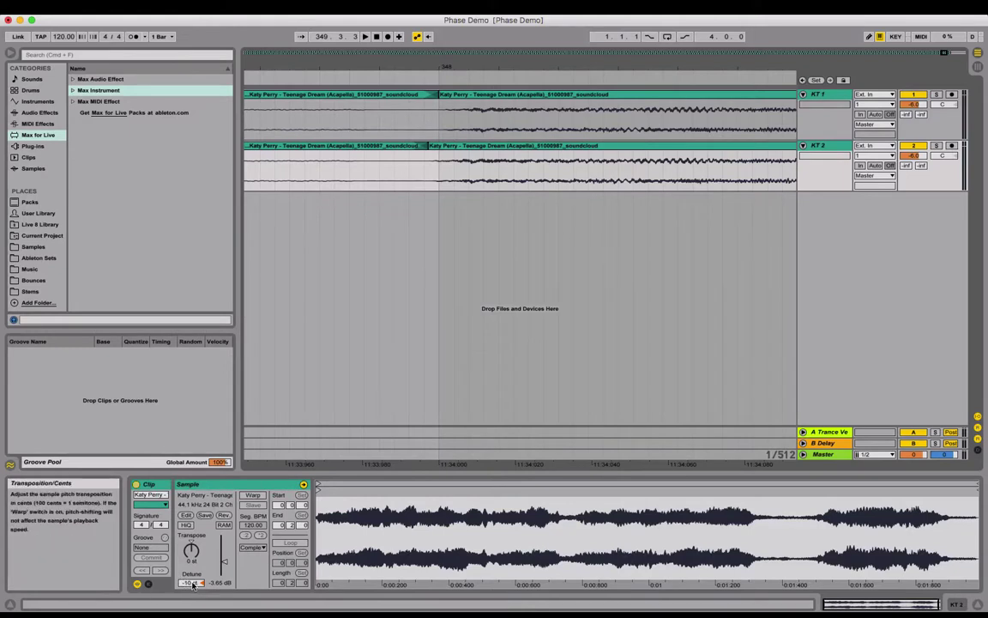
click(449, 160)
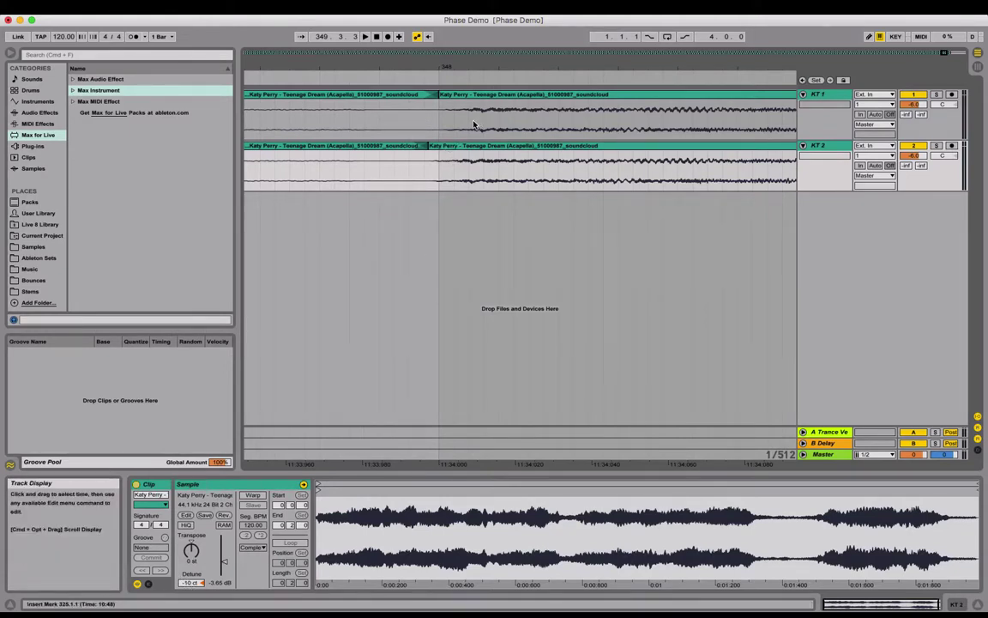
mouse_move(474, 62)
mouse_down()
mouse_move(474, 95)
mouse_move(469, 74)
mouse_move(787, 67)
mouse_up()
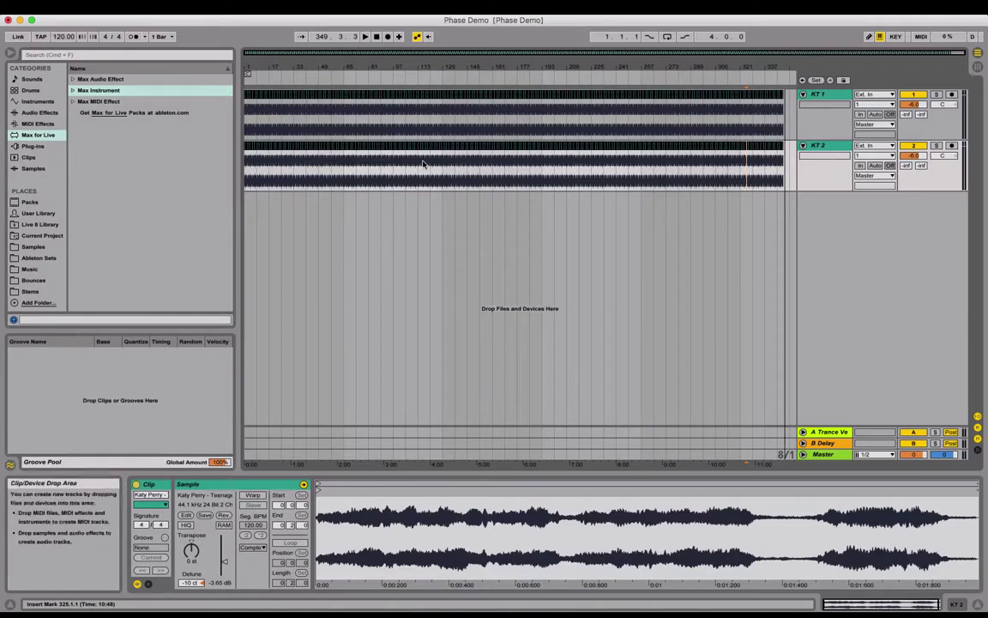
Step: Locate the end and the start of track KT 2, select its first clip at bar 1, and show the whole arrangement
click(781, 178)
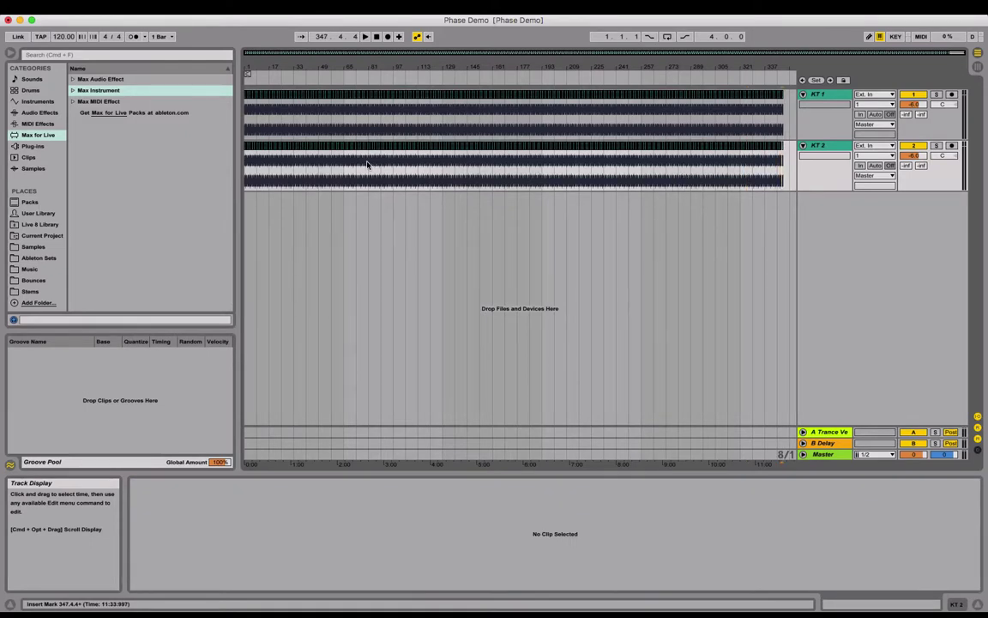
click(245, 173)
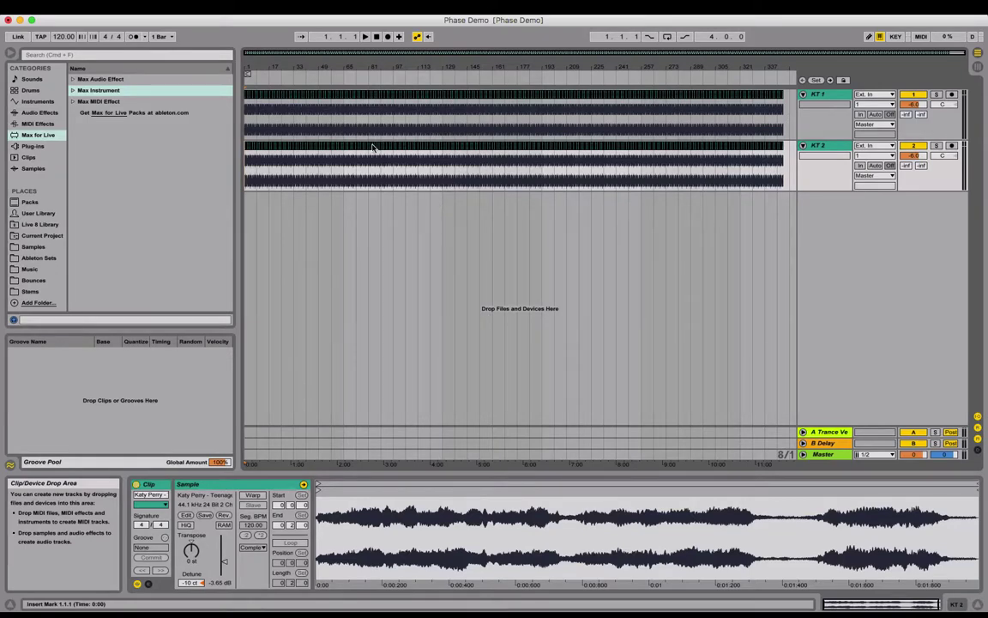
mouse_move(257, 66)
mouse_down()
mouse_move(257, 95)
mouse_move(260, 67)
mouse_up()
click(252, 145)
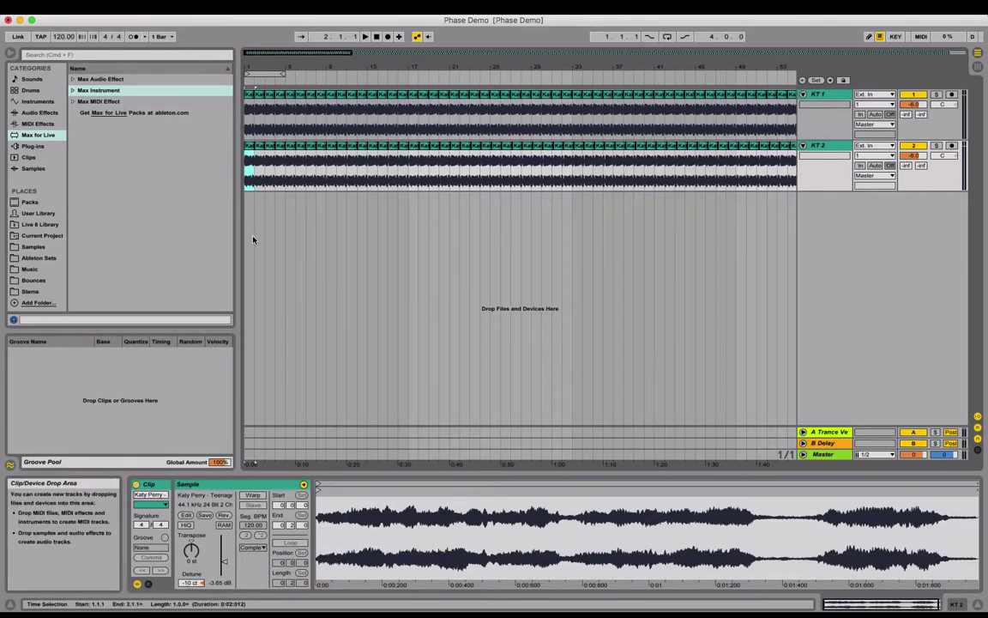
drag(375, 66, 273, 72)
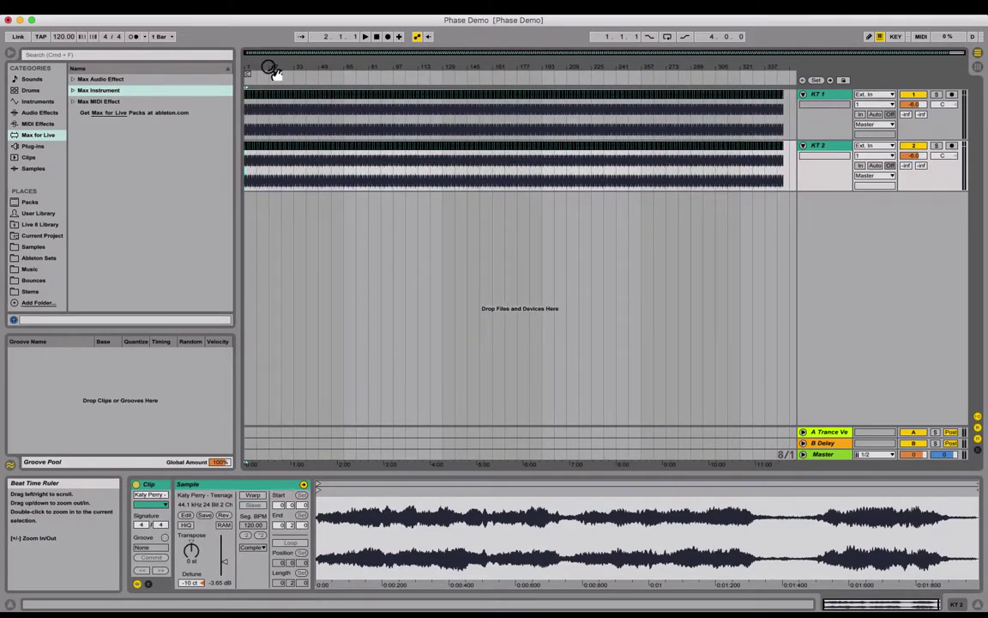